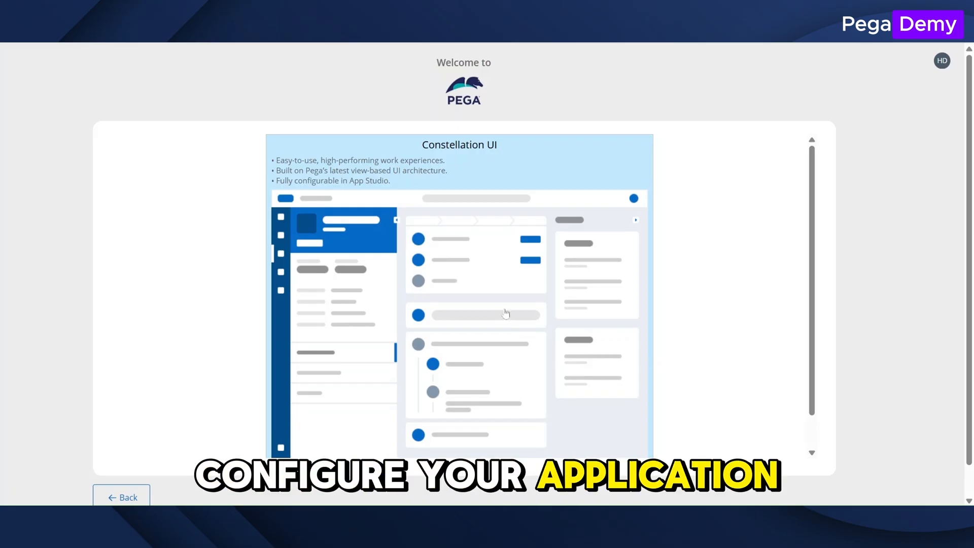
Choose Constellation UI for the new application and name it Devonly.
scroll(486, 405, down, 1)
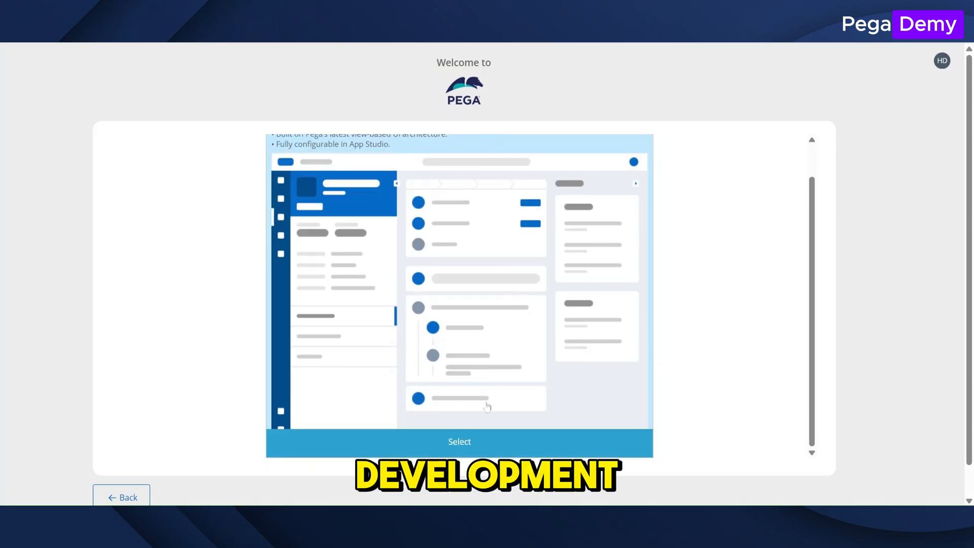
click(486, 436)
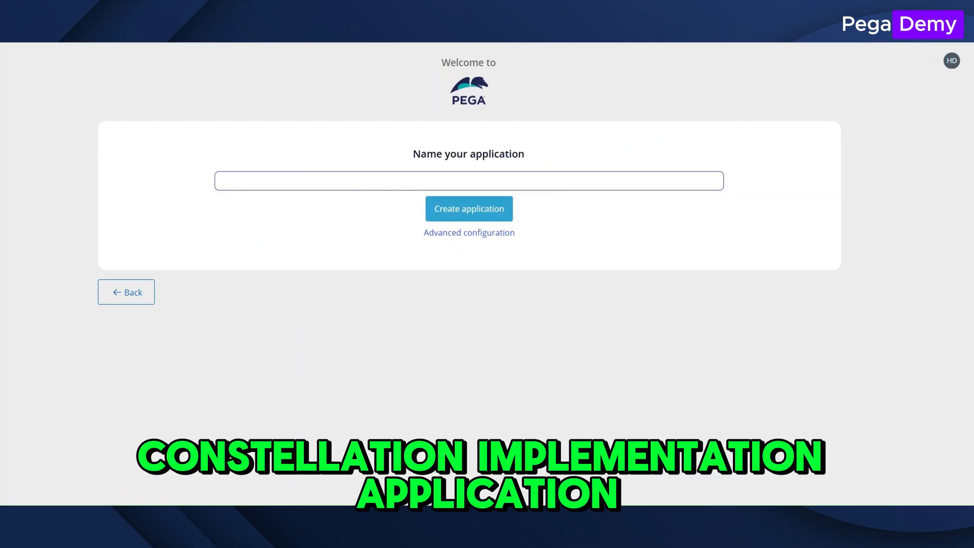
click(468, 181)
text(Devonly)
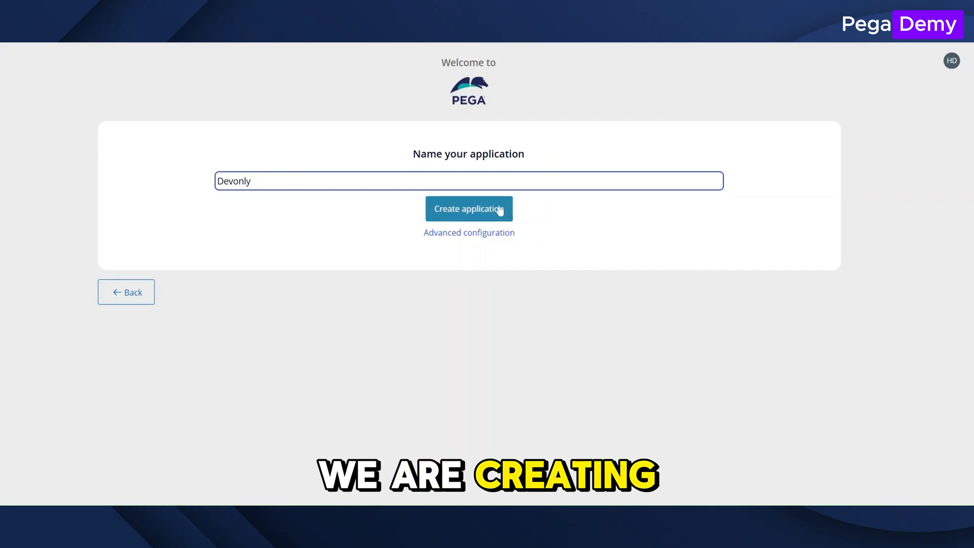
Set the organization name to PDY in the advanced configuration of the Devonly application and save it.
click(503, 234)
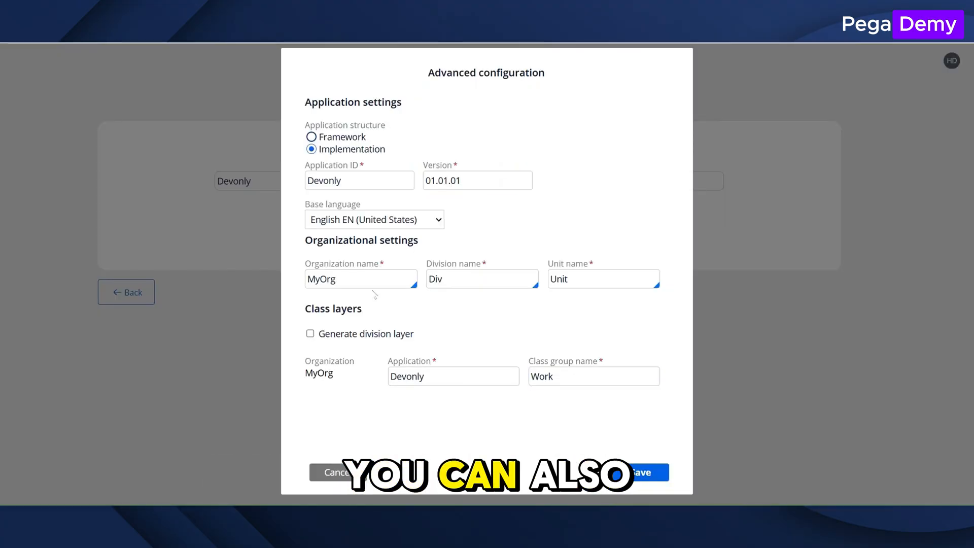
double_click(323, 279)
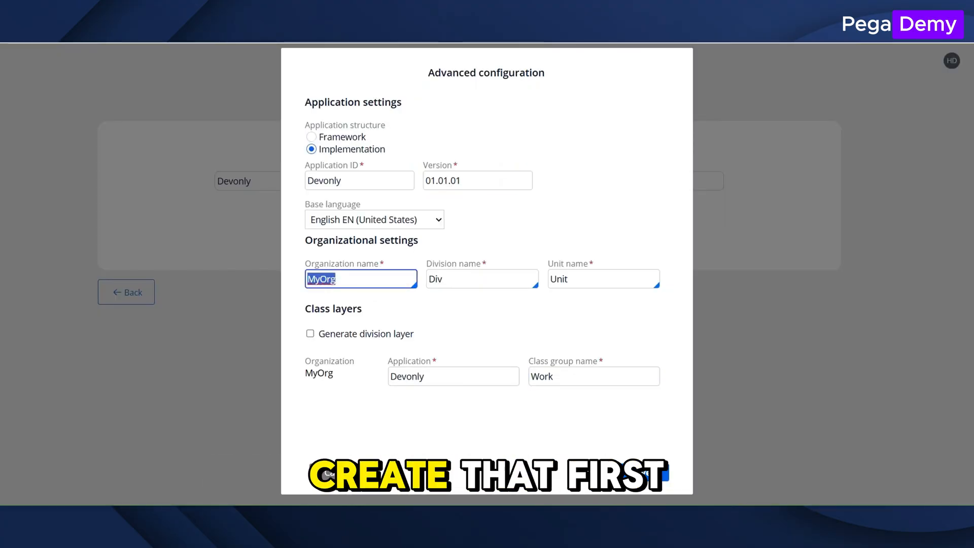
text(PDY)
click(470, 308)
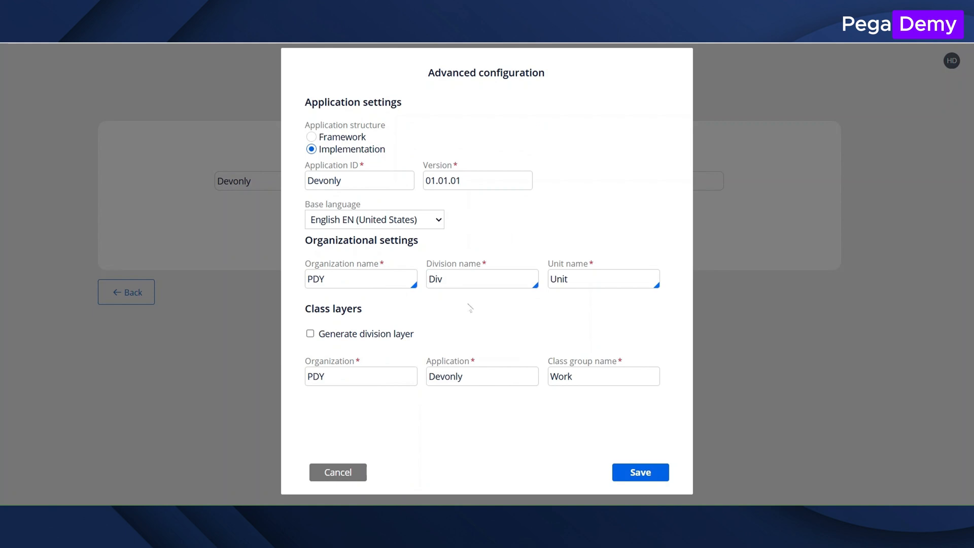
click(641, 472)
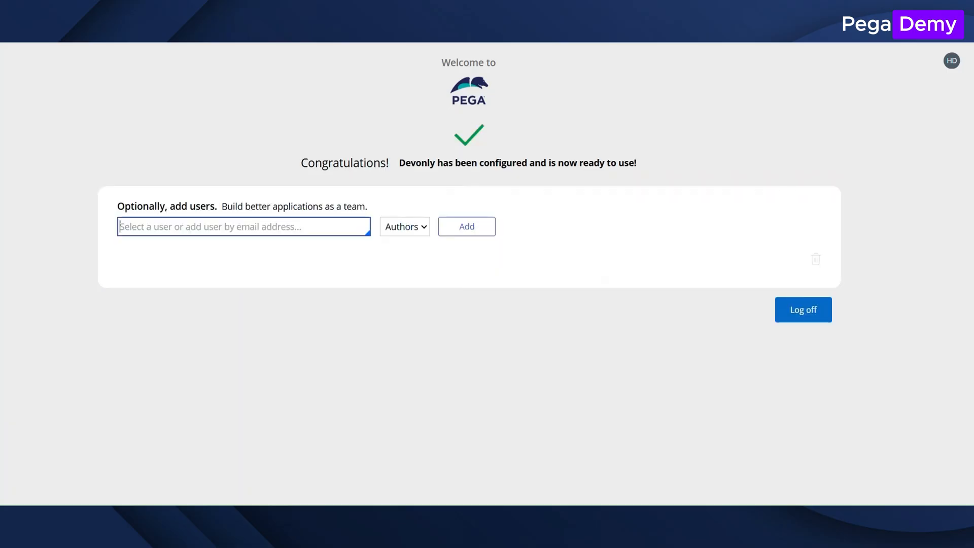
Add an administrator user for the PDY organization to the Devonly application with the Authors role.
text(Admin@)
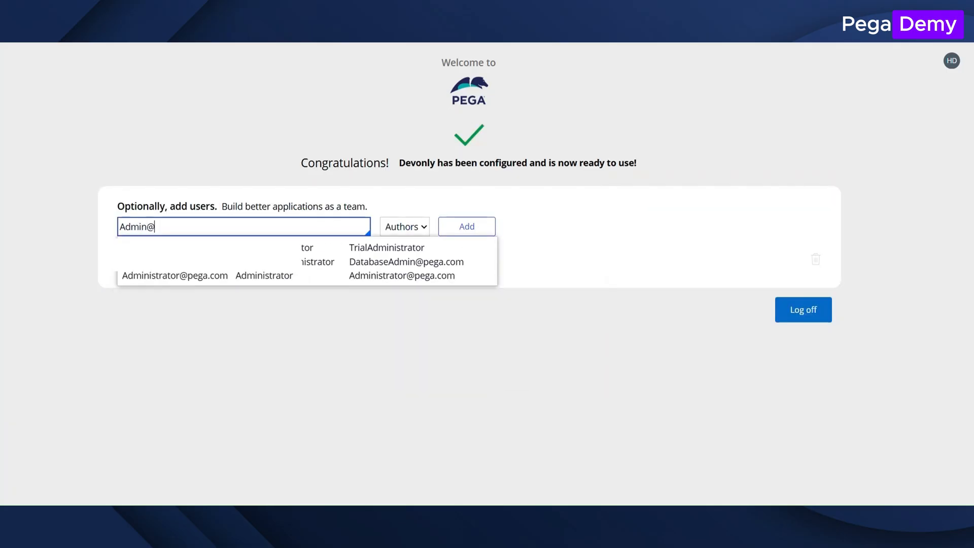
text(PDY)
click(305, 333)
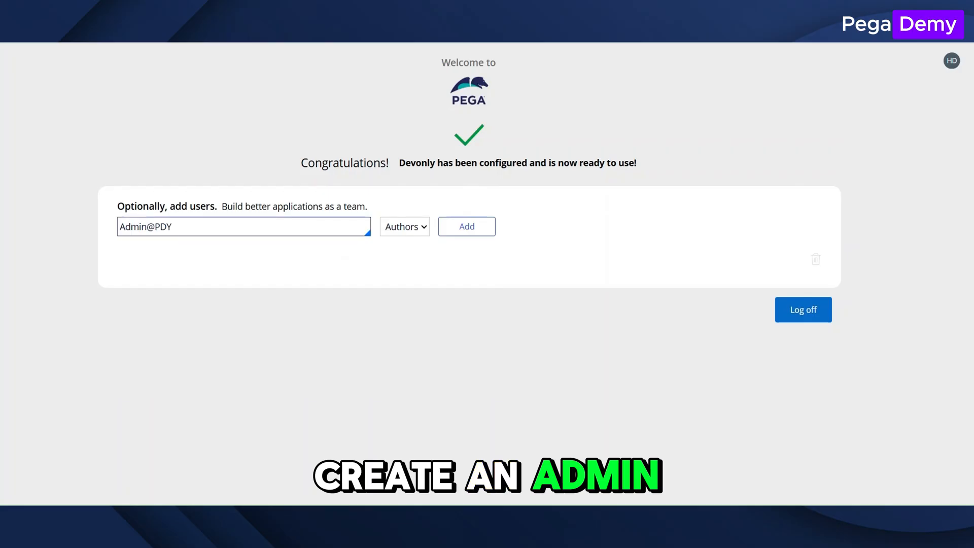
click(467, 226)
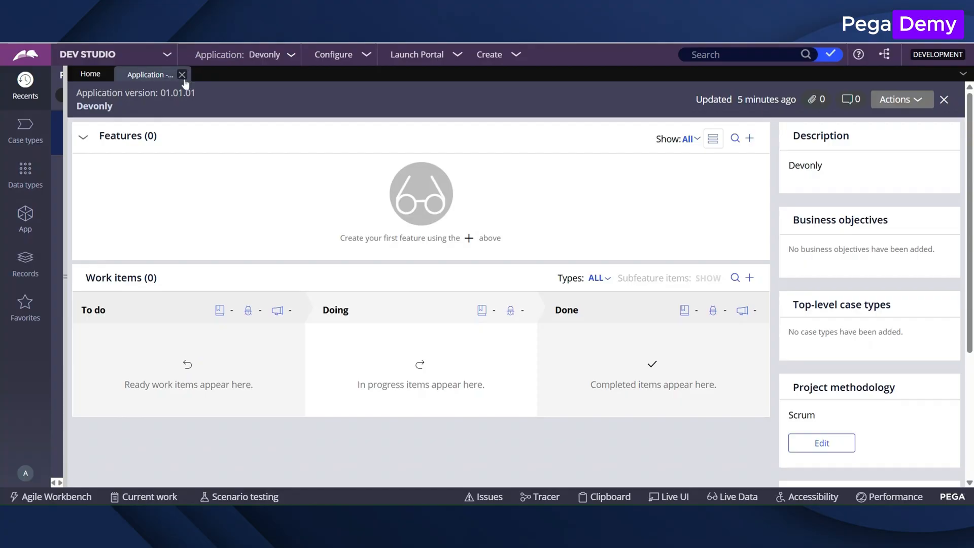
Close the loading application record and open the definition of the Devonly application.
click(182, 75)
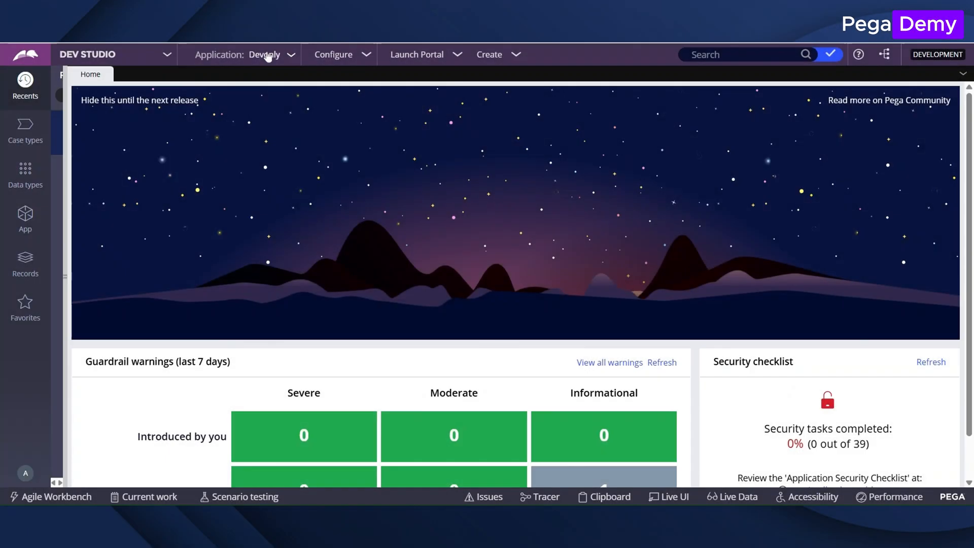
click(267, 55)
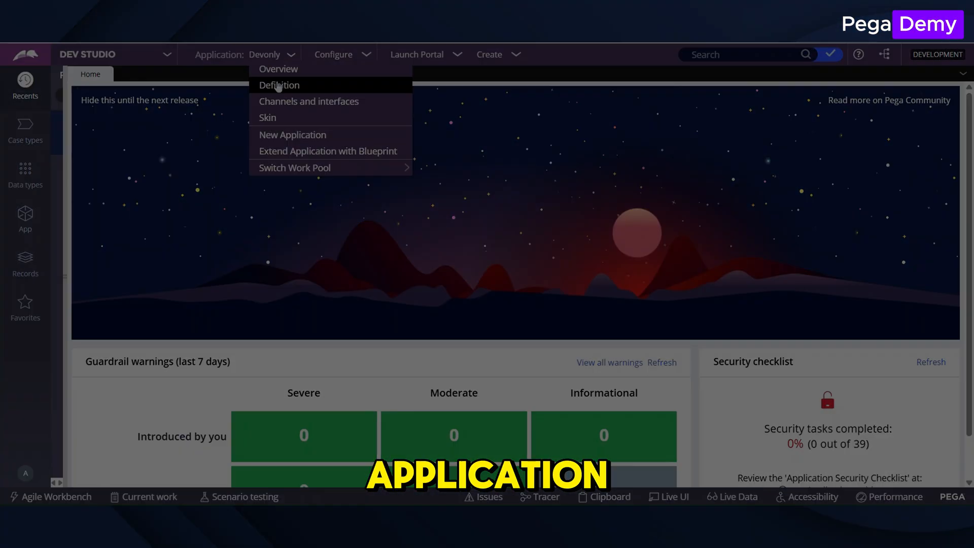
click(278, 85)
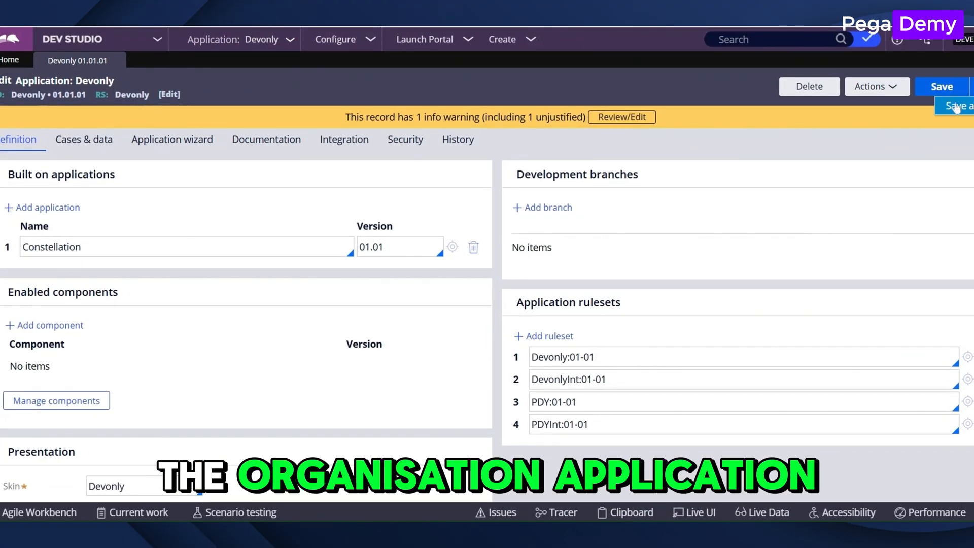
Save the Devonly application as a new application labelled PDY, version 01.01.01, in the PDY ruleset.
click(938, 99)
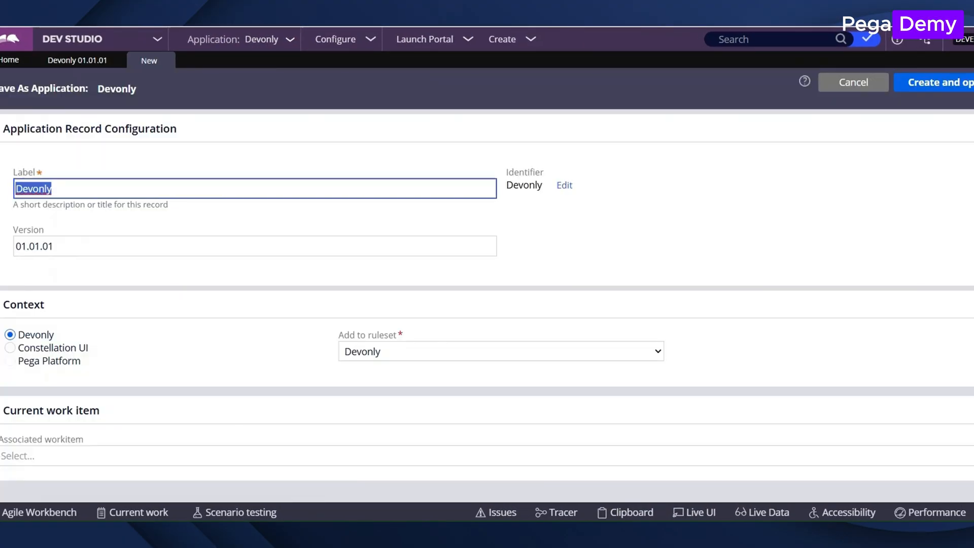
click(101, 224)
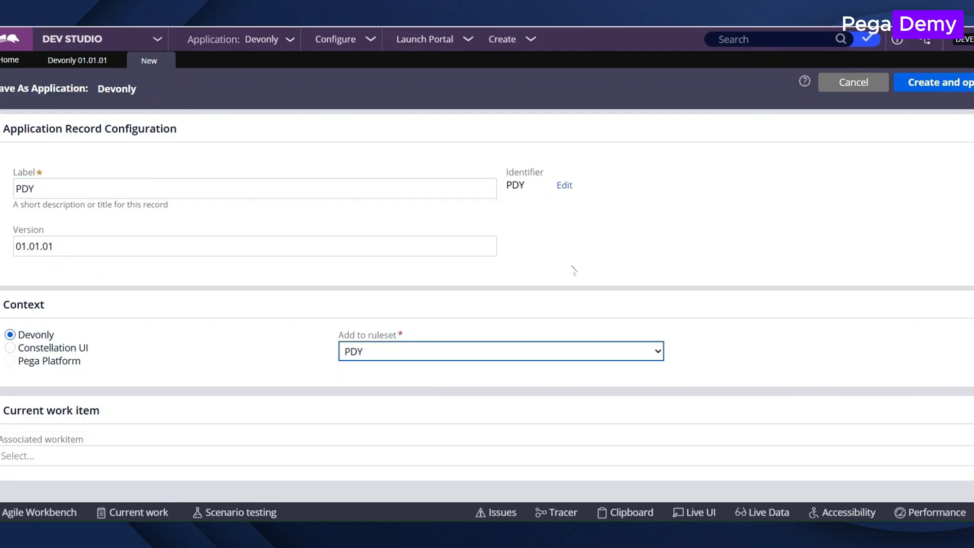
click(946, 83)
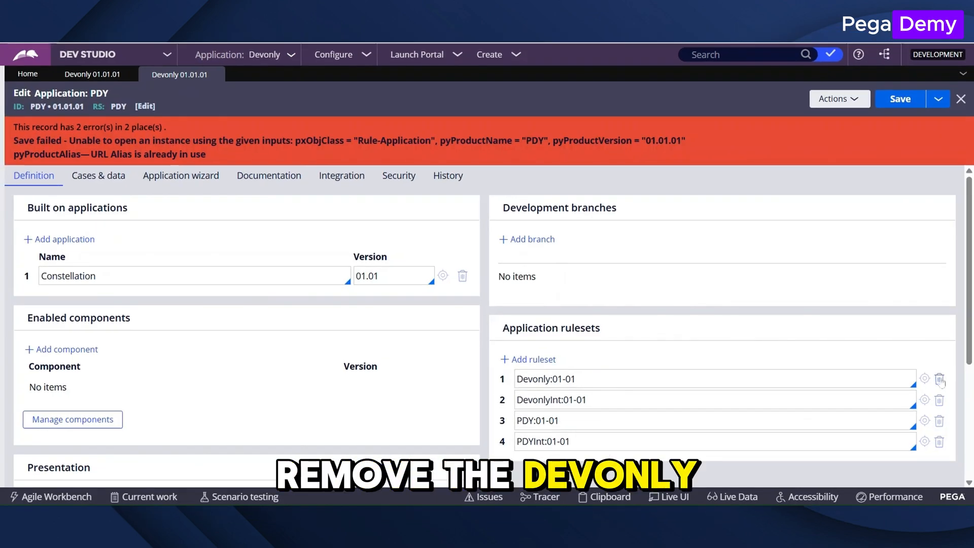
Remove the Devonly:01-01 and DevonlyInt:01-01 rulesets from the PDY application and change its URL alias.
click(939, 379)
click(939, 379)
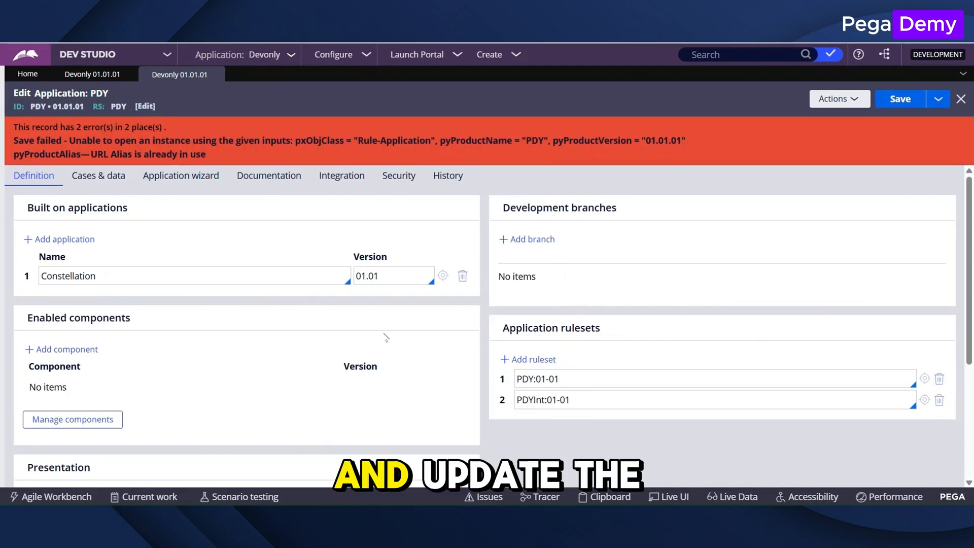
scroll(383, 336, down, 4)
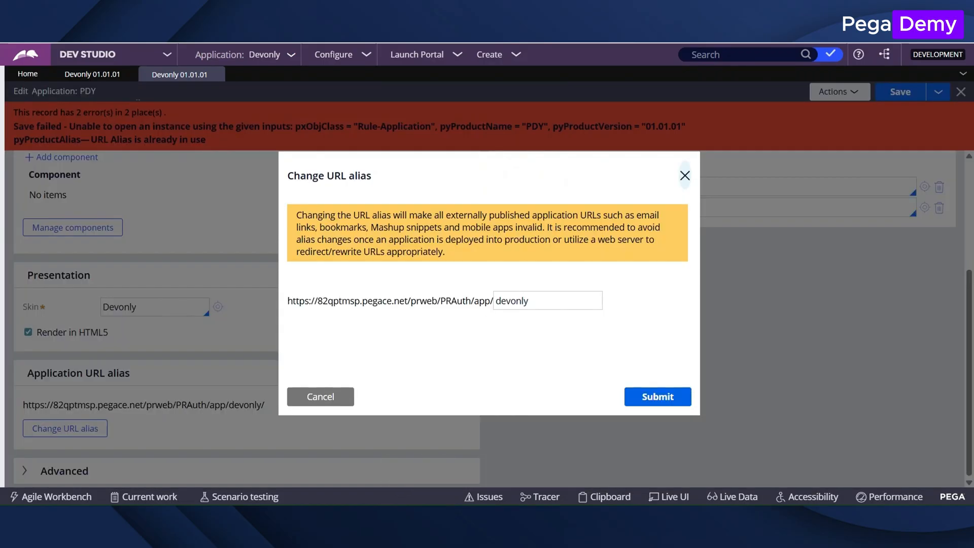
click(655, 396)
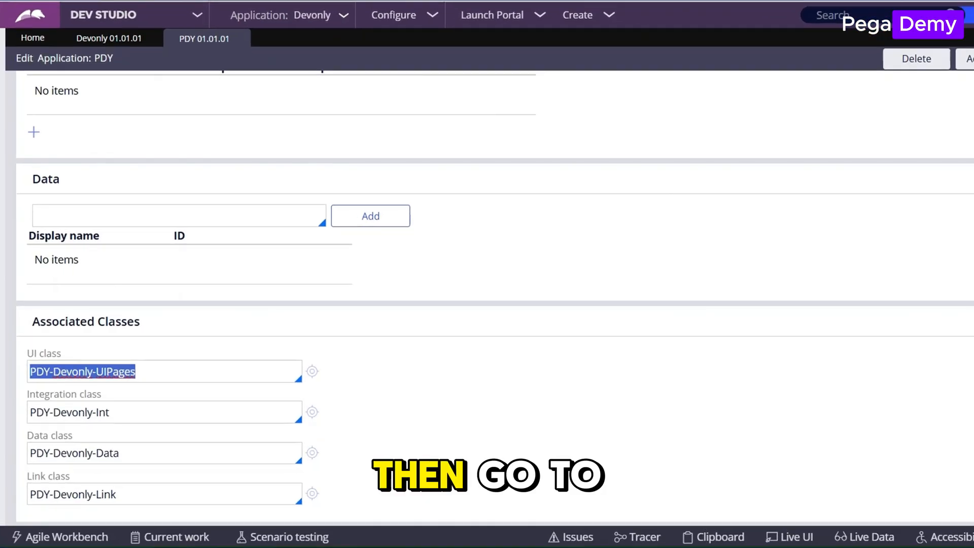
Clear the PDY application's associated UI, integration, data and link classes, and enter PDY-Int as the integration class.
key(BackSpace)
key(Tab)
key(BackSpace)
key(ctrl+a)
key(BackSpace)
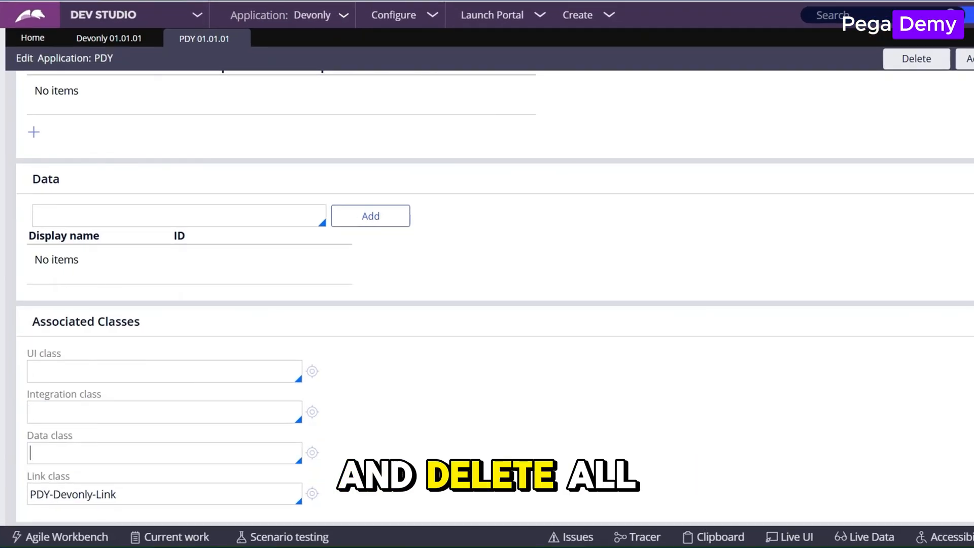
key(Tab)
key(BackSpace)
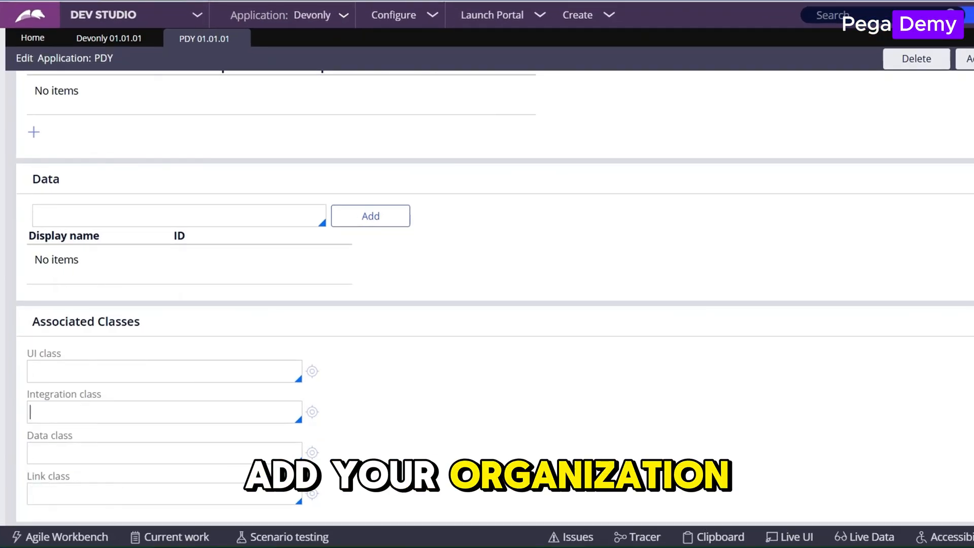
text(PDY-Int)
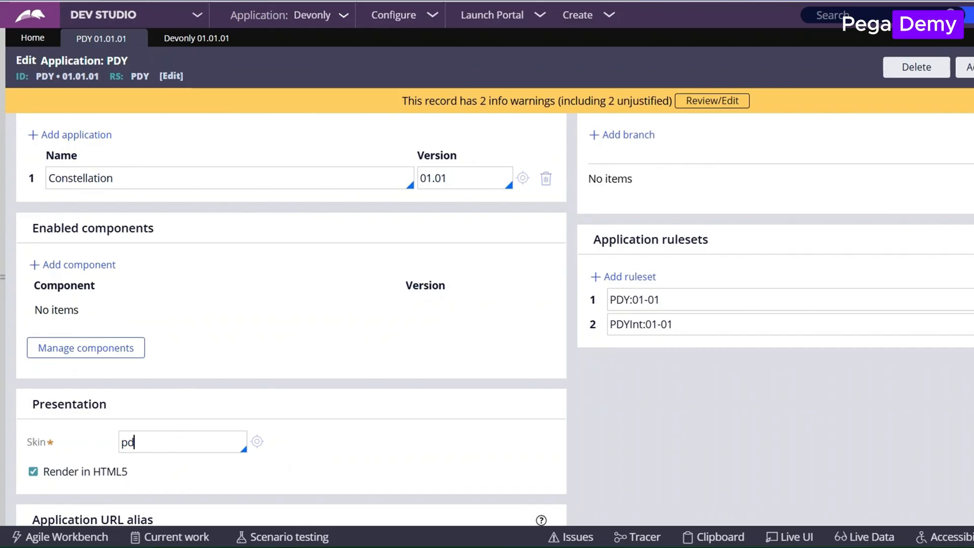
Set the skin of the PDY application to PDY.
text(y)
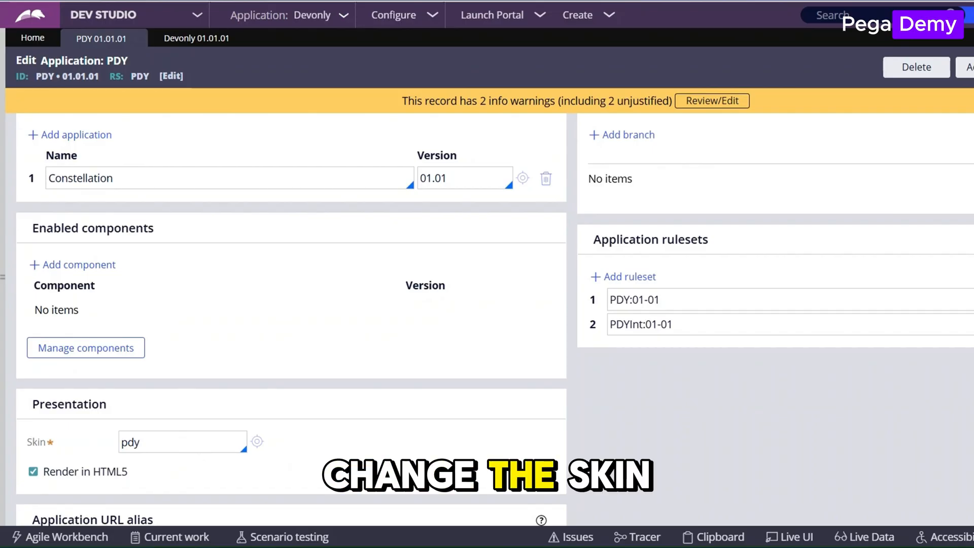
key(Return)
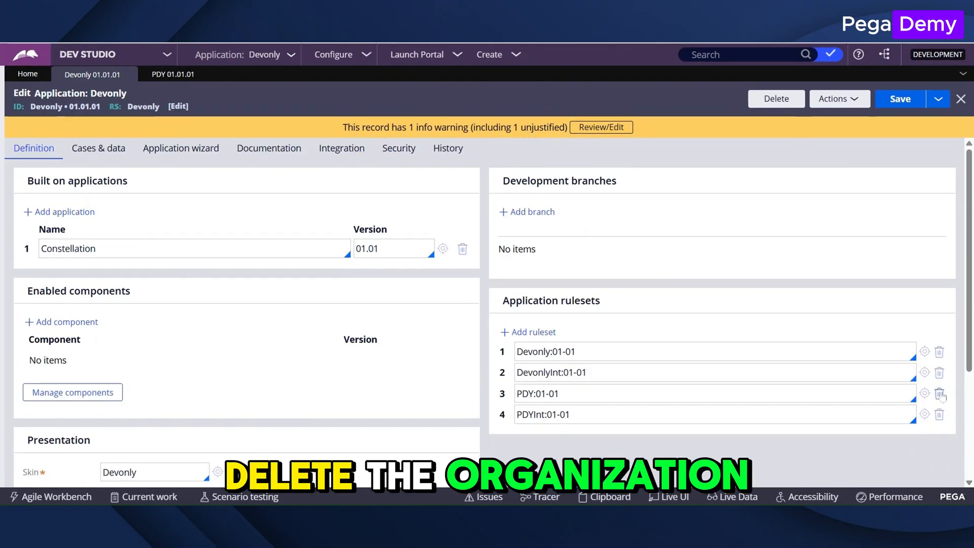
Remove the PDY:01-01 and PDYInt:01-01 rulesets from the Devonly application.
click(938, 394)
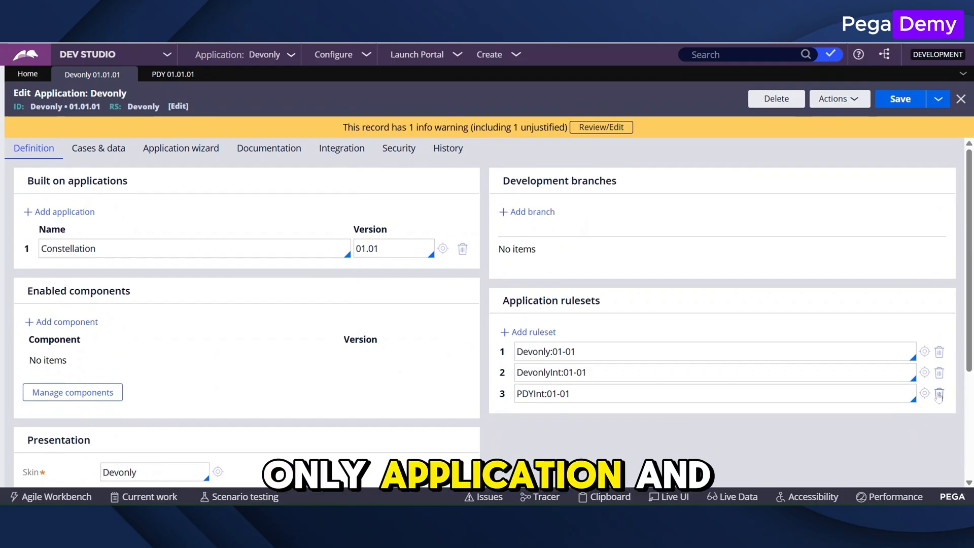
click(938, 394)
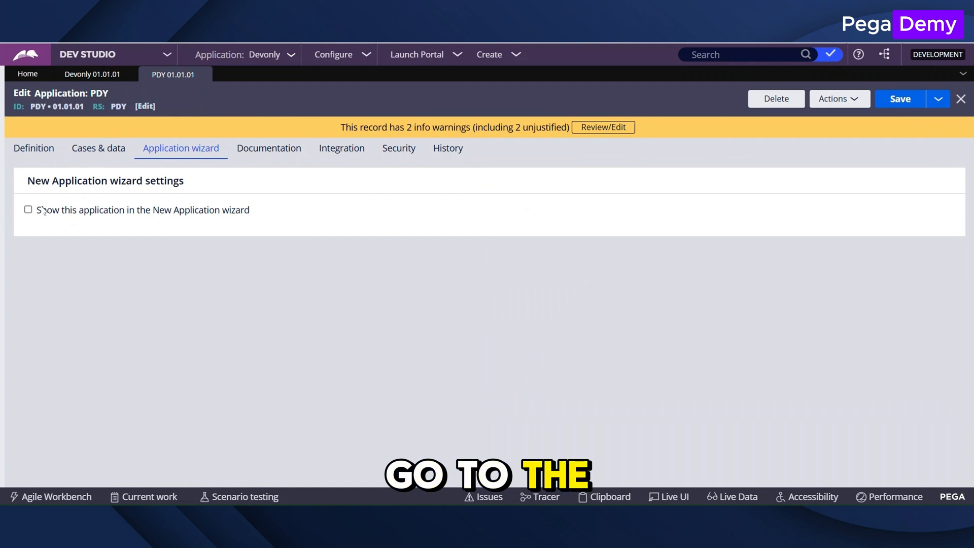
Show the PDY application in the New Application wizard, with "organization application" as both its short description and application description.
click(28, 209)
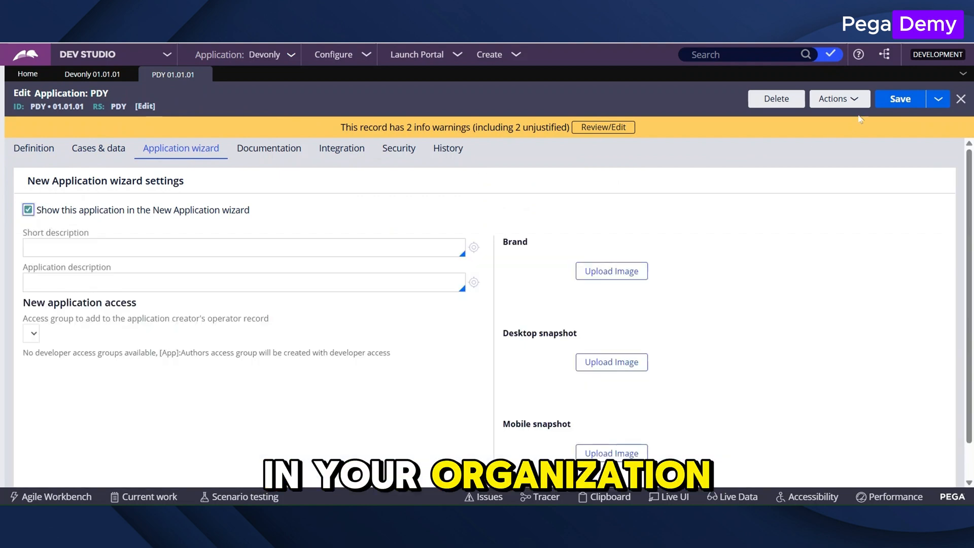
click(29, 248)
text(organizat)
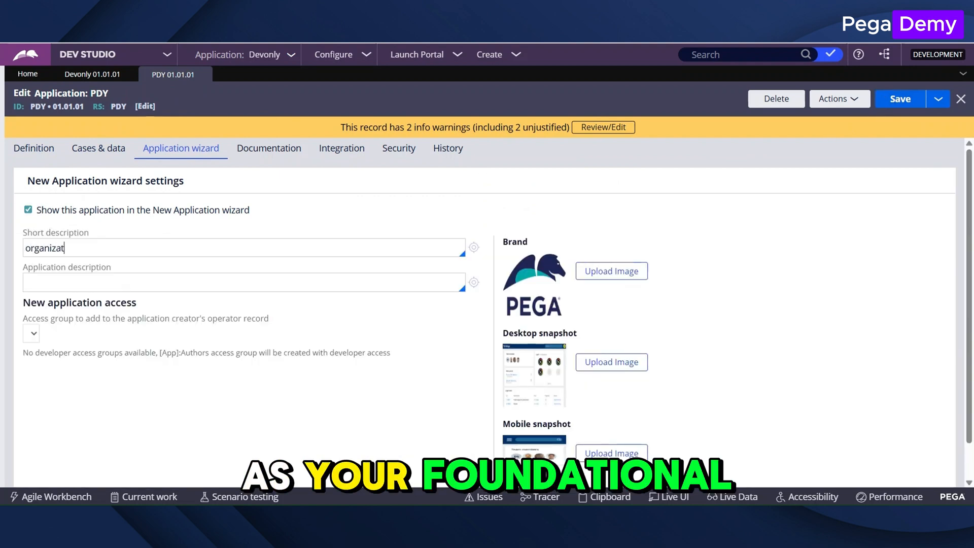
text(ion application)
key(ctrl+a)
key(ctrl+c)
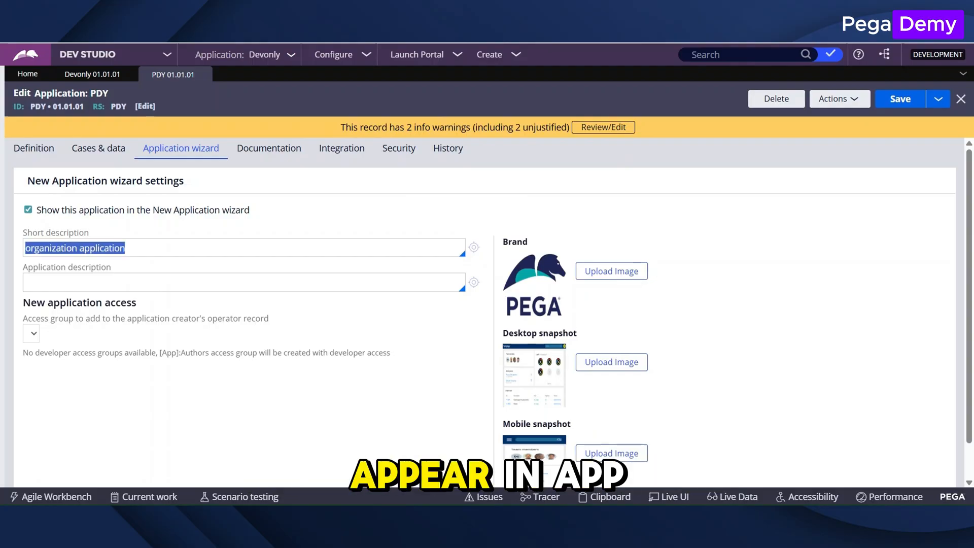
key(Tab)
key(ctrl+v)
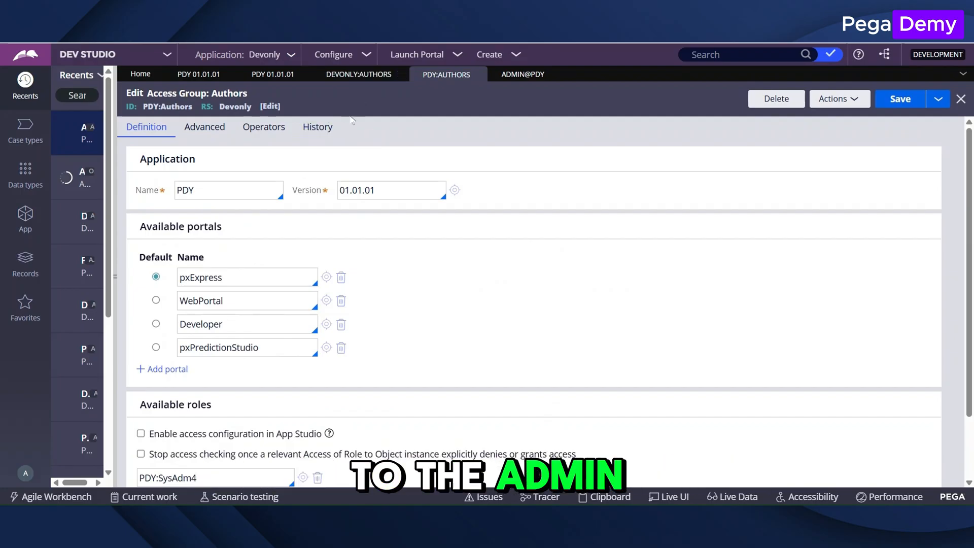
Add the PDY:Authors access group to the admin operator's application access.
scroll(532, 304, down, 1)
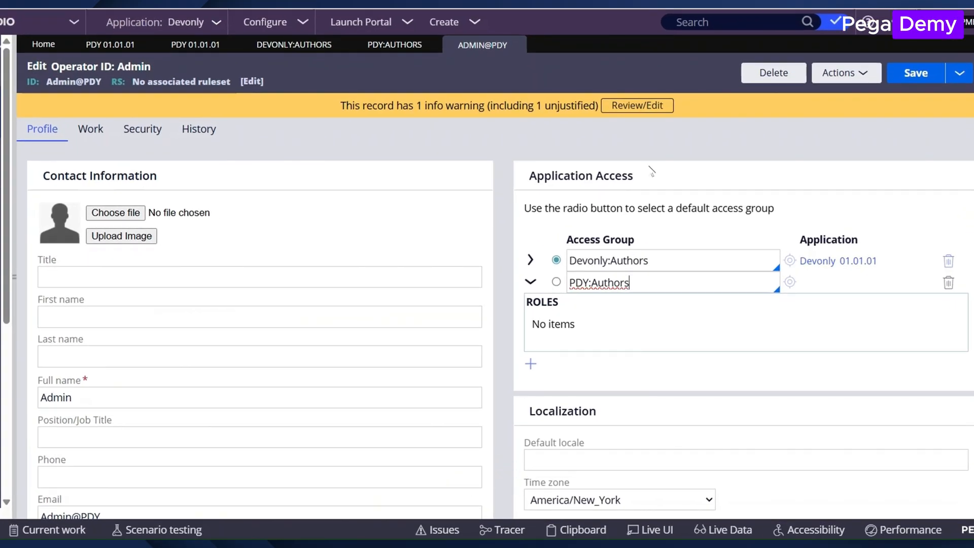
click(651, 171)
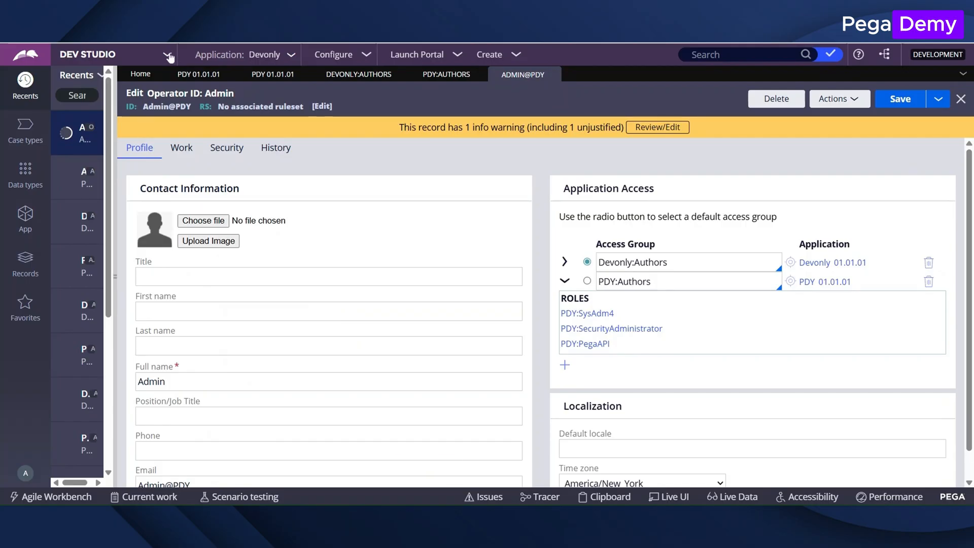
Switch from Dev Studio to App Studio and start creating a new application.
click(167, 55)
click(81, 74)
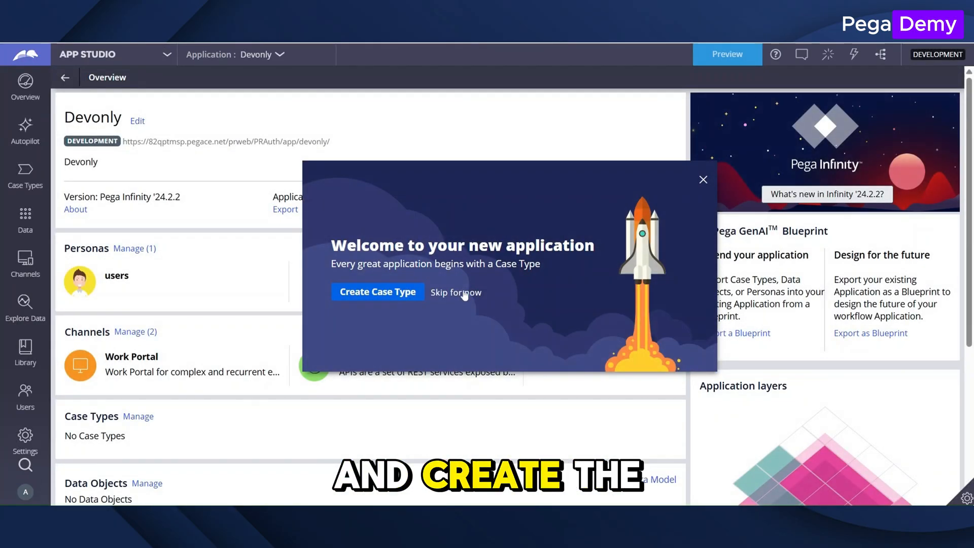
click(461, 293)
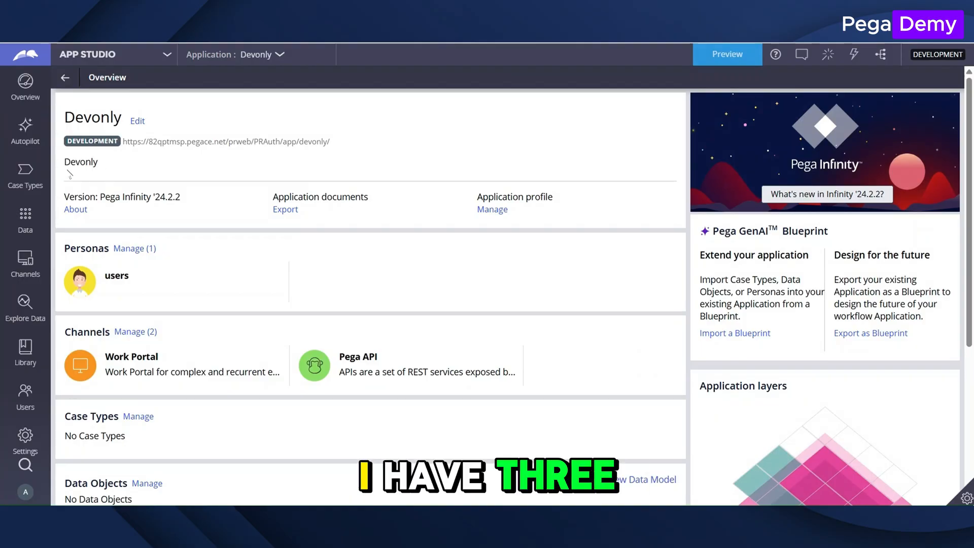
click(282, 56)
click(274, 100)
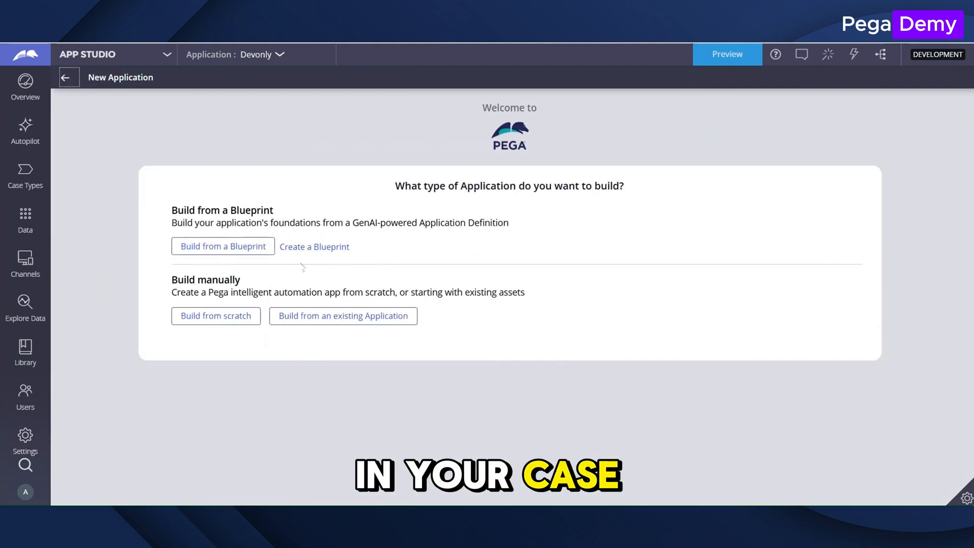
Create the AppA implementation application on top of the existing PDY application, with organization PDY, division Div and unit Unit.
click(321, 318)
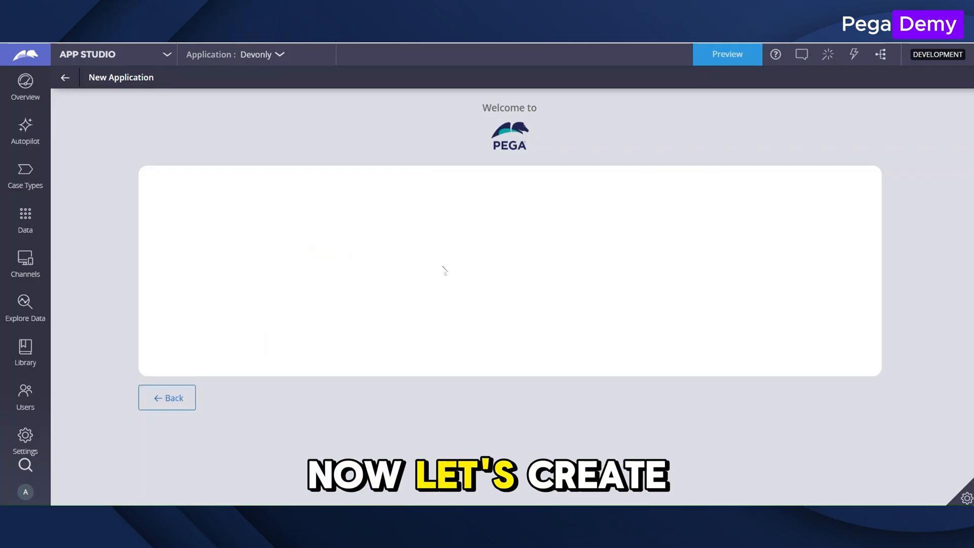
click(549, 290)
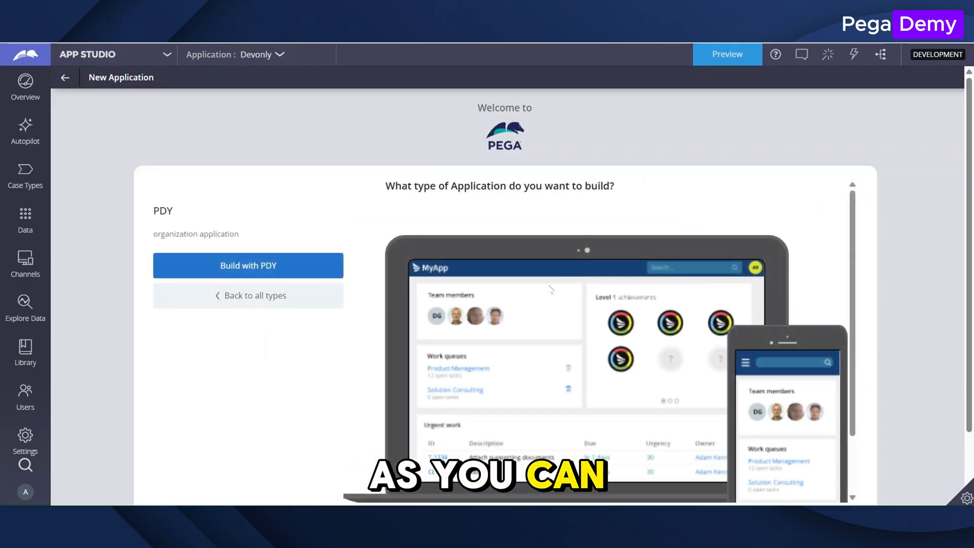
click(280, 265)
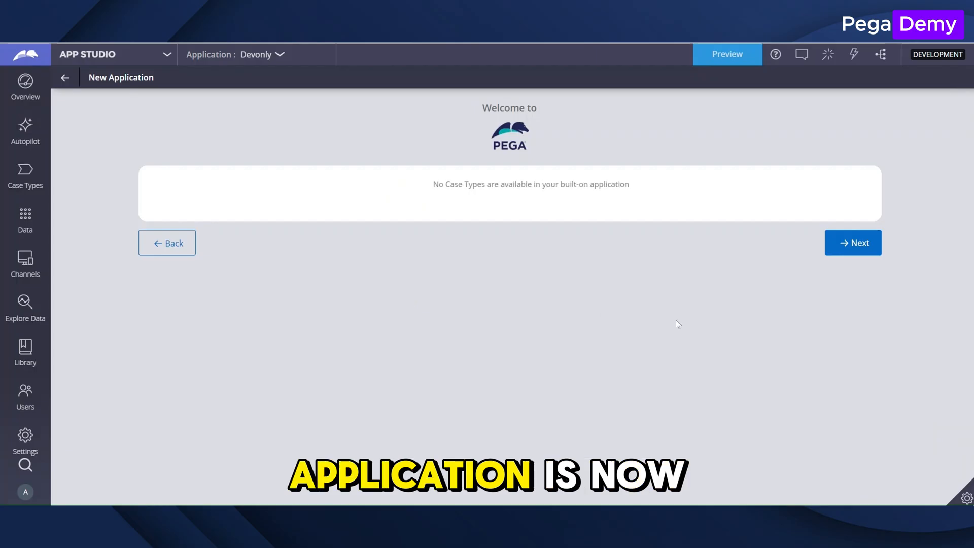
click(861, 243)
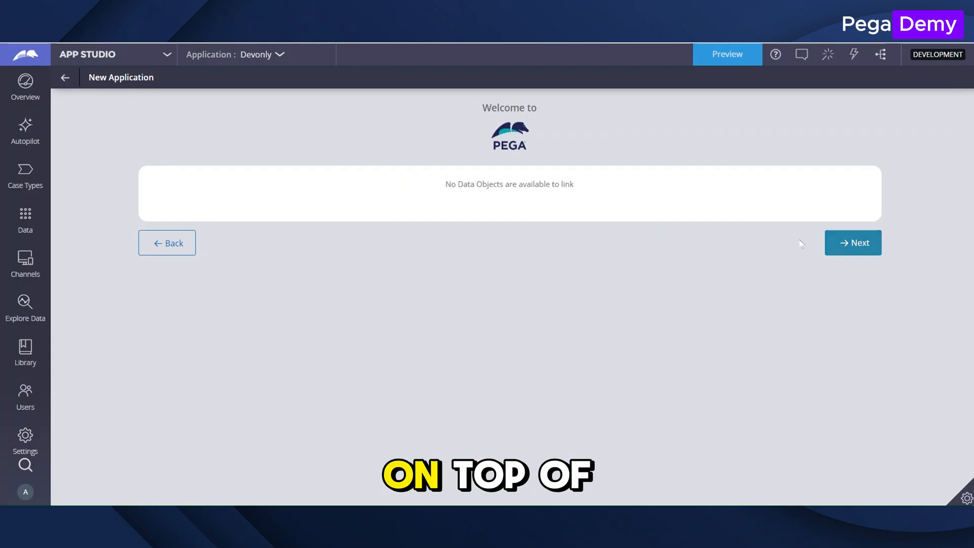
click(837, 244)
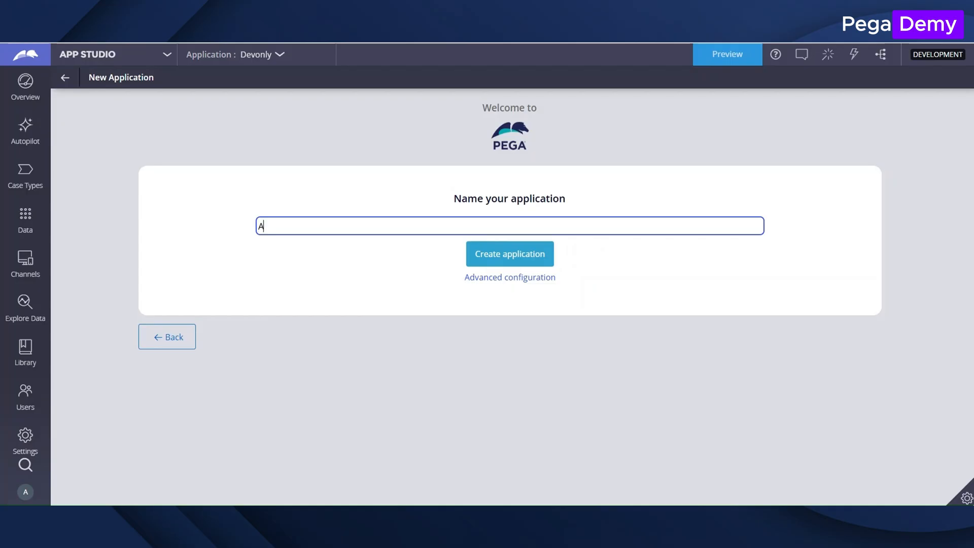
click(487, 276)
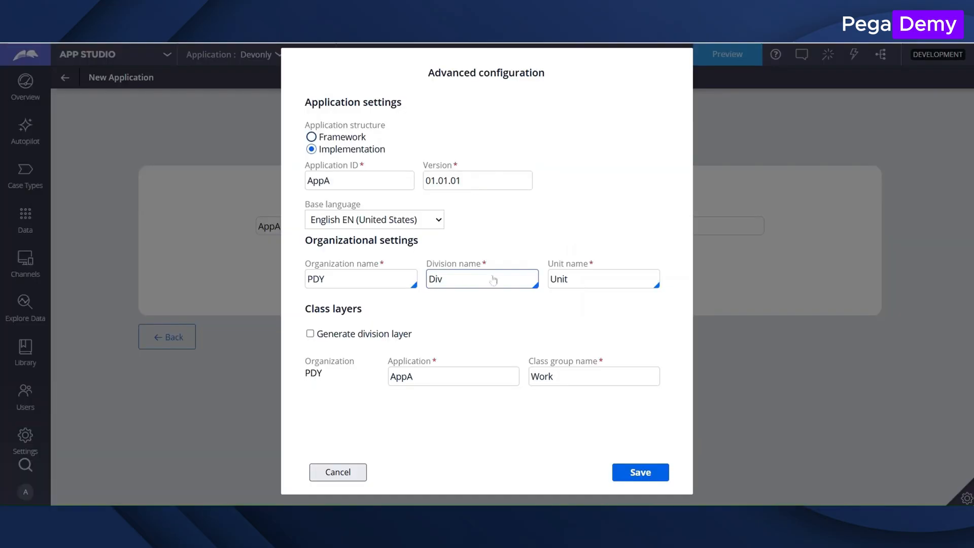
click(640, 471)
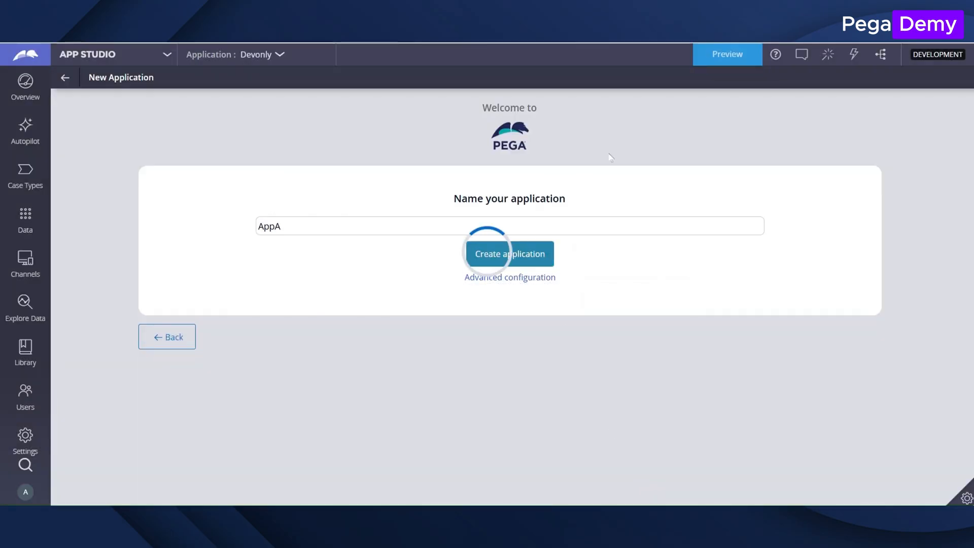
Create the AppB implementation application from the existing PDY application, with organization PDY, division Div and unit Unit.
click(279, 55)
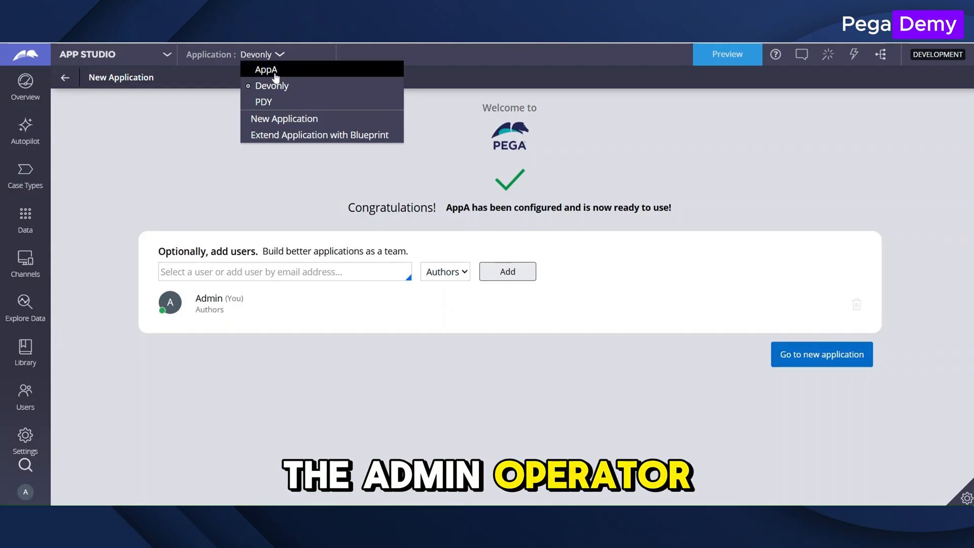
click(280, 119)
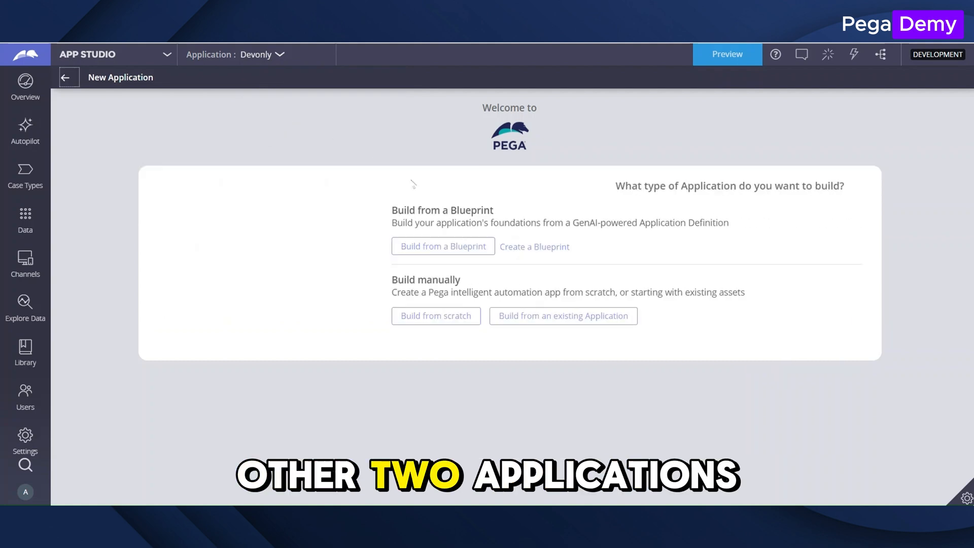
click(350, 315)
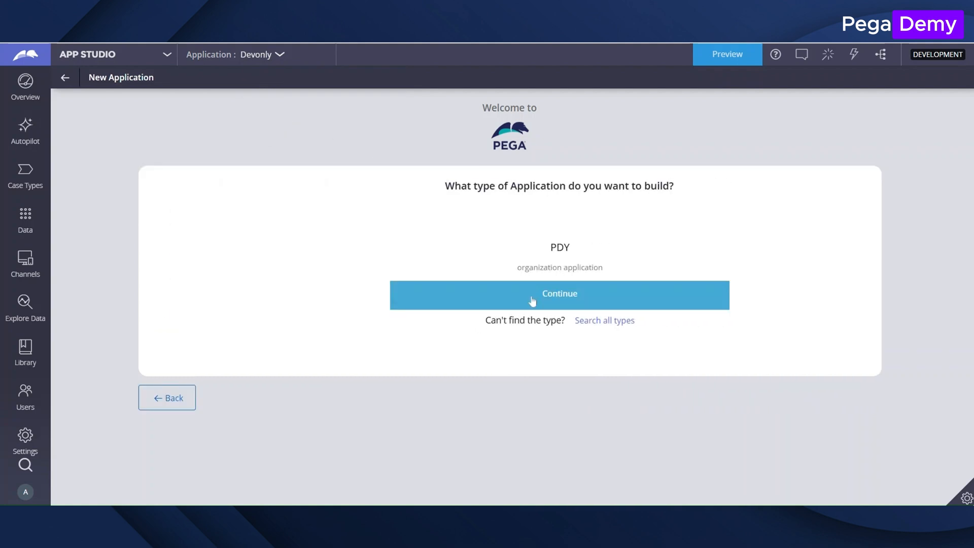
click(547, 296)
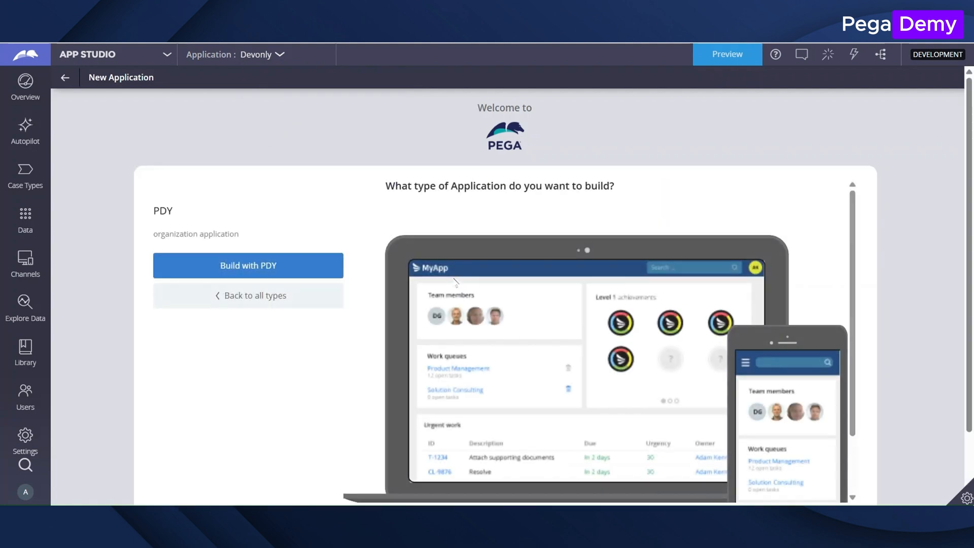
click(313, 274)
click(852, 243)
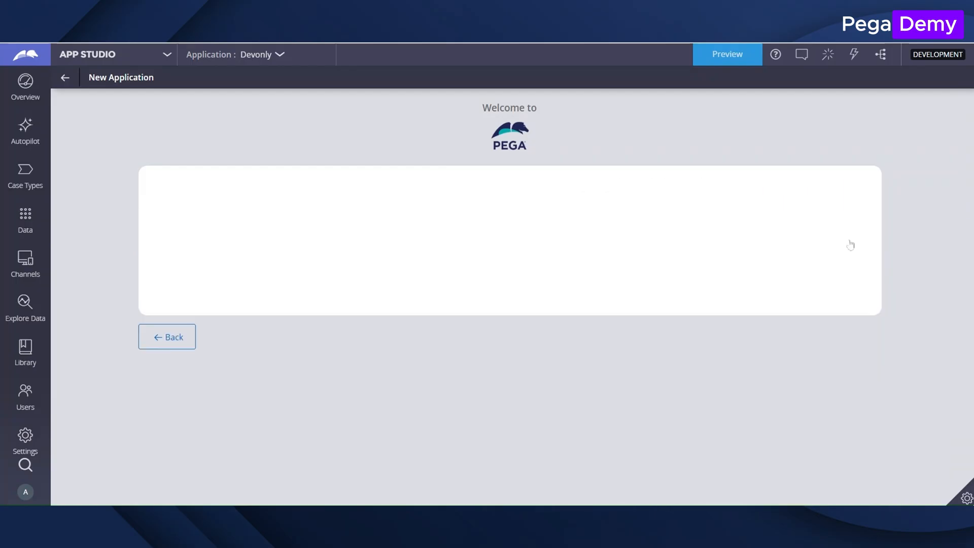
text(AppB)
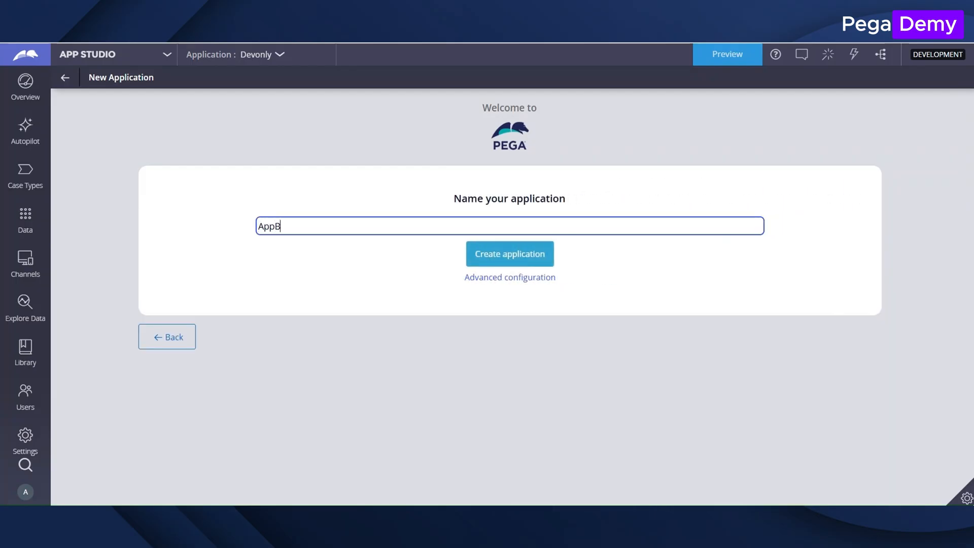
click(519, 280)
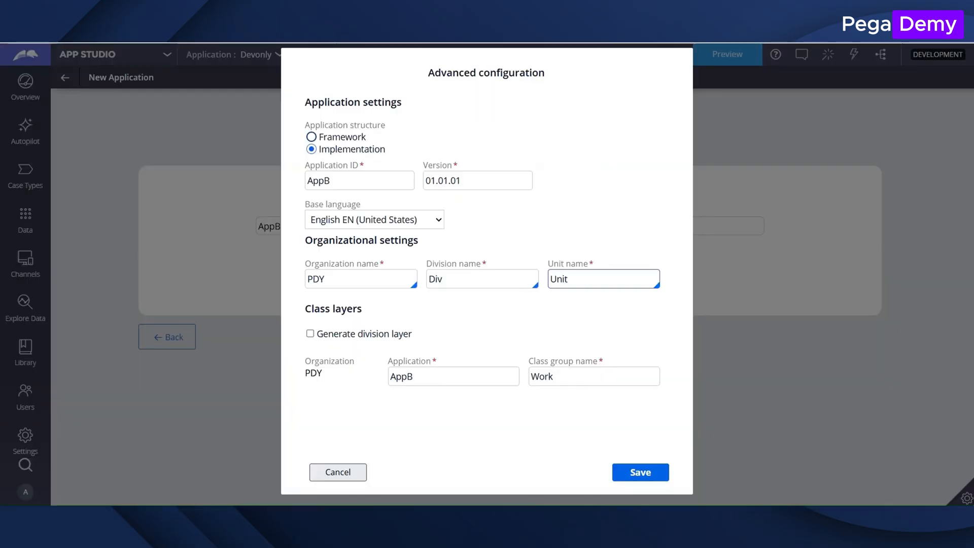
click(640, 473)
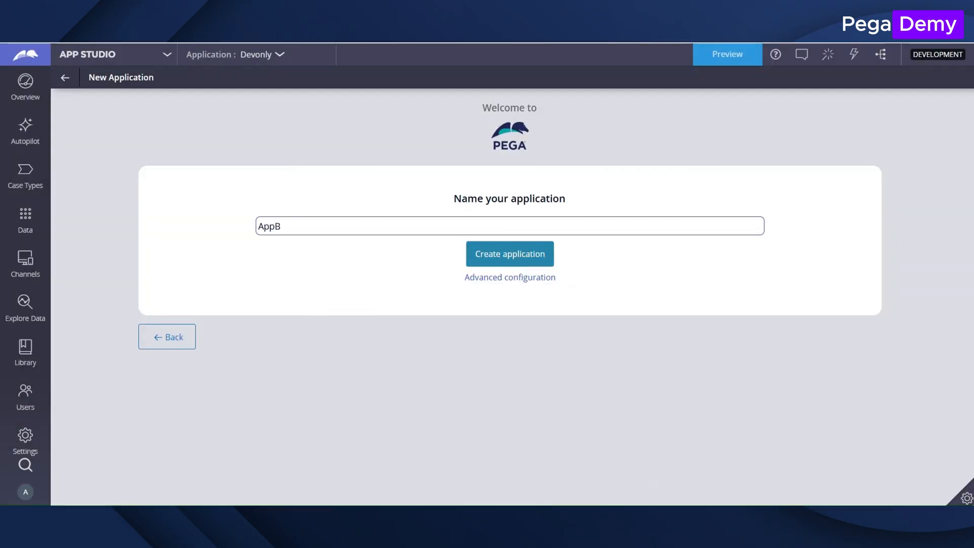
click(488, 254)
Create another application named AppC, built from the existing PDY application.
click(282, 54)
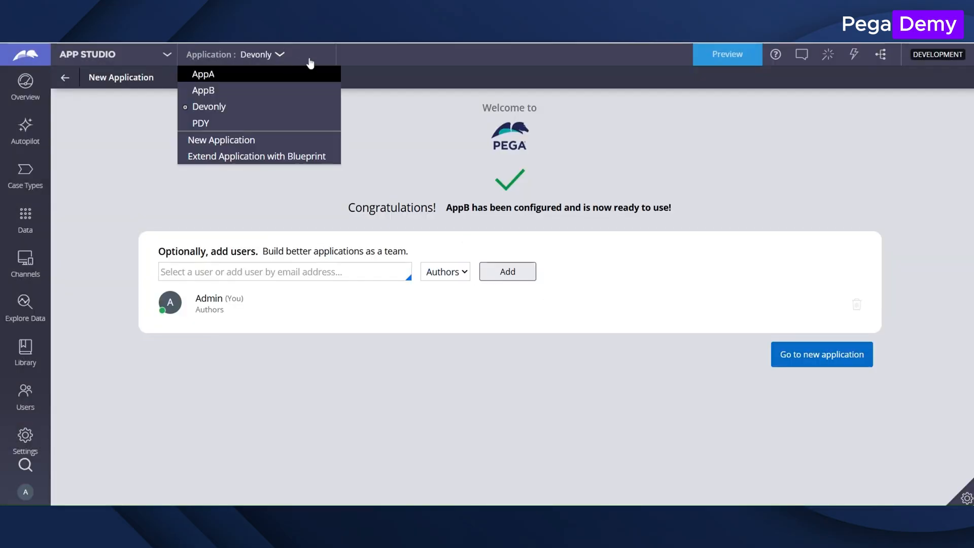
click(284, 60)
click(279, 133)
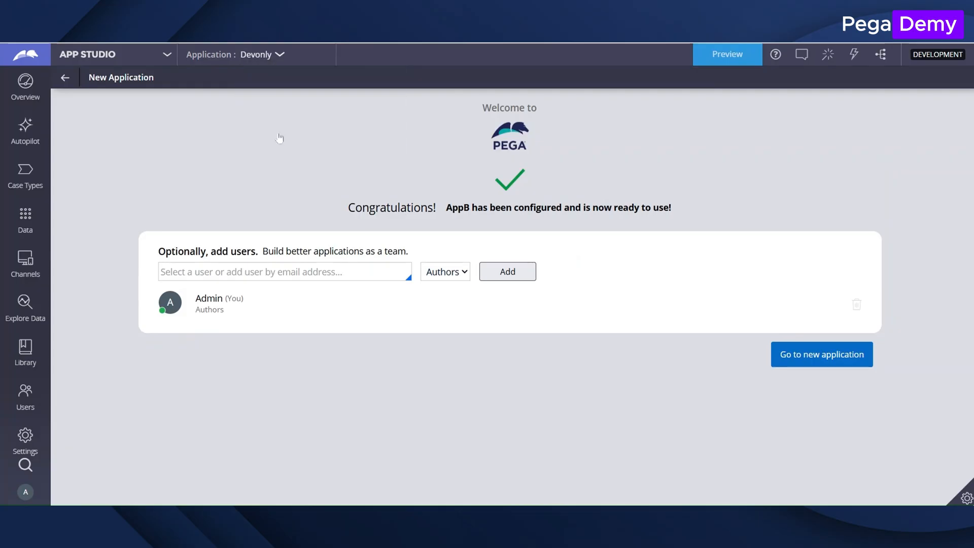
click(304, 318)
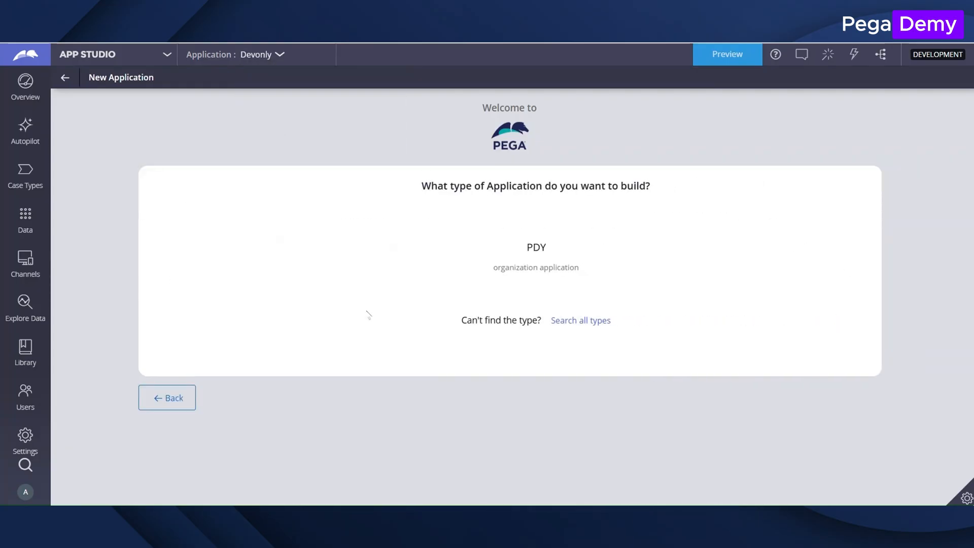
click(510, 263)
click(248, 265)
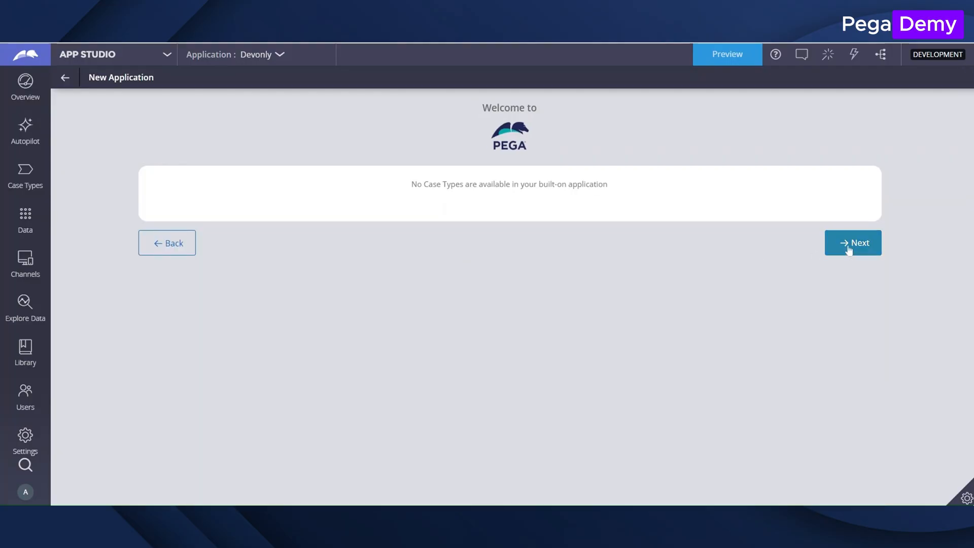
click(855, 242)
text(AppC)
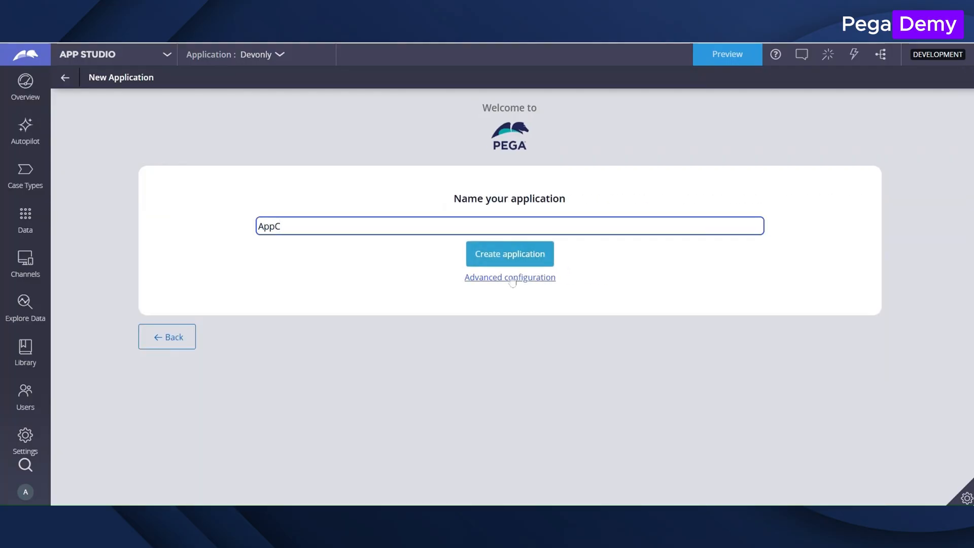
click(511, 278)
click(639, 473)
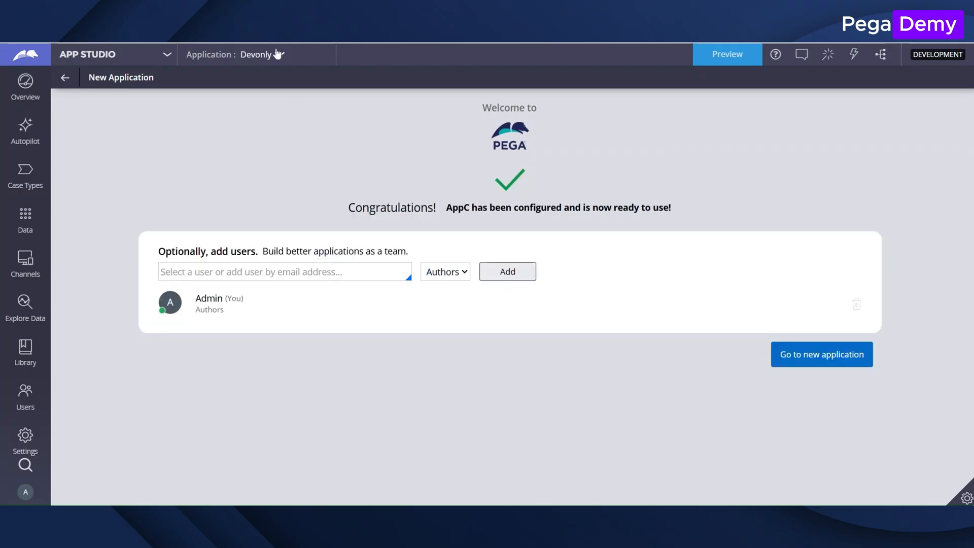
Check the list of available applications and switch from App Studio to Dev Studio.
click(277, 54)
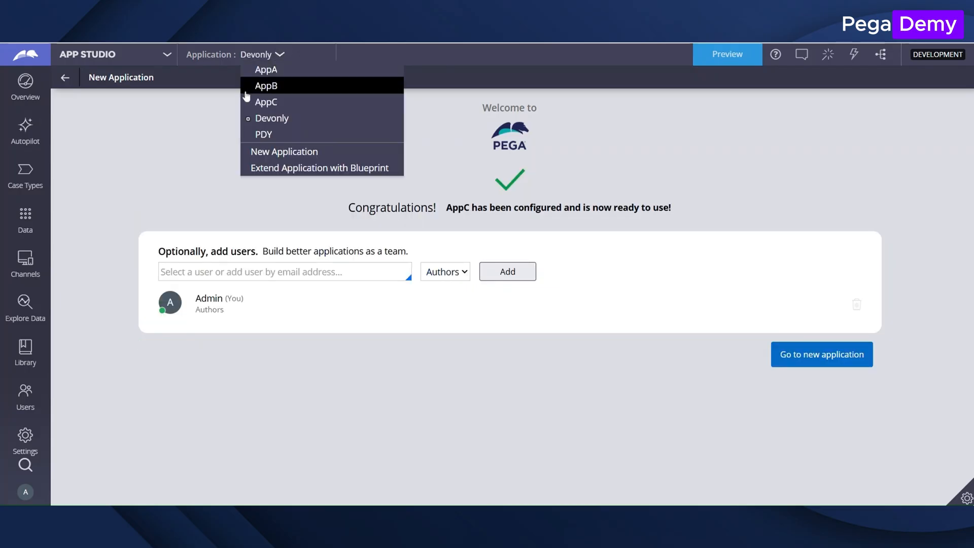
click(167, 54)
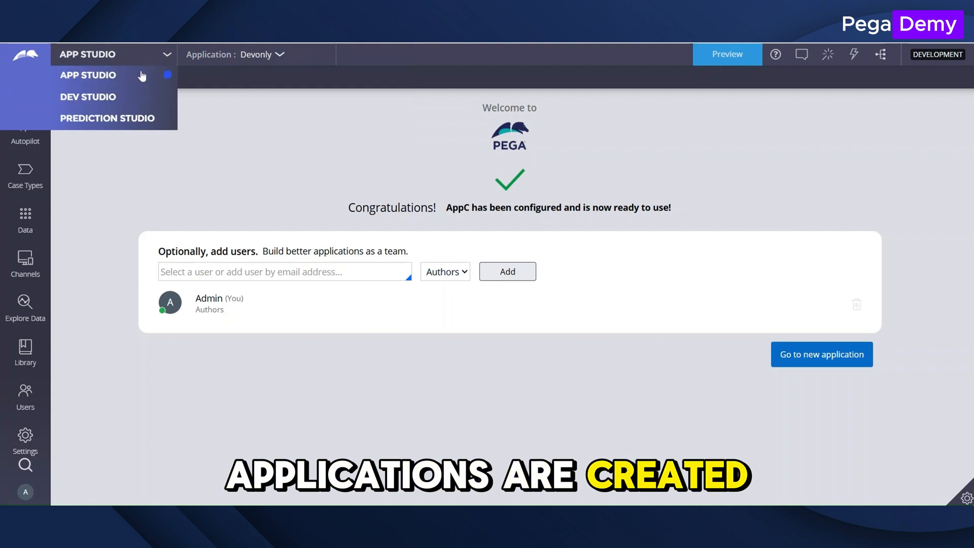
click(102, 97)
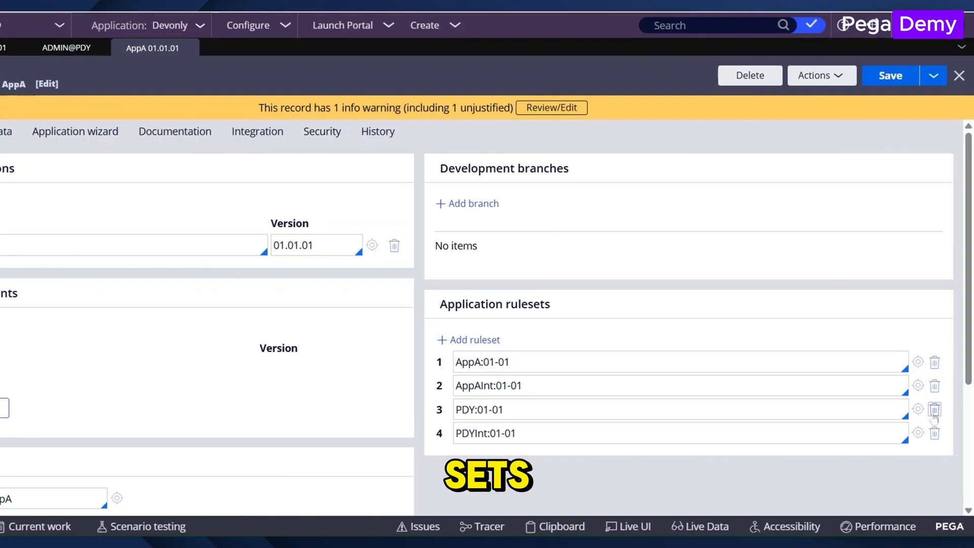
Remove the PDY:01-01 and PDYInt:01-01 rulesets from the AppA application and save it.
click(937, 370)
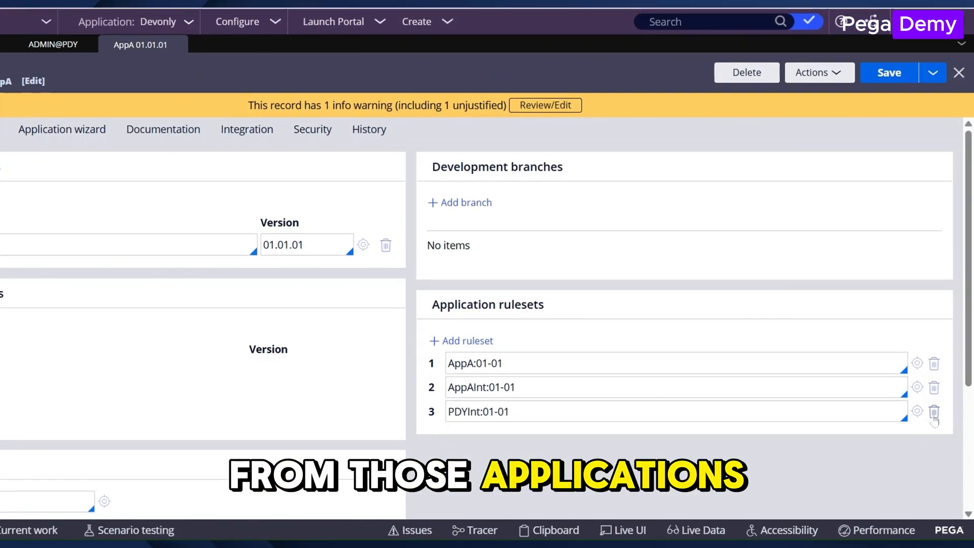
click(934, 411)
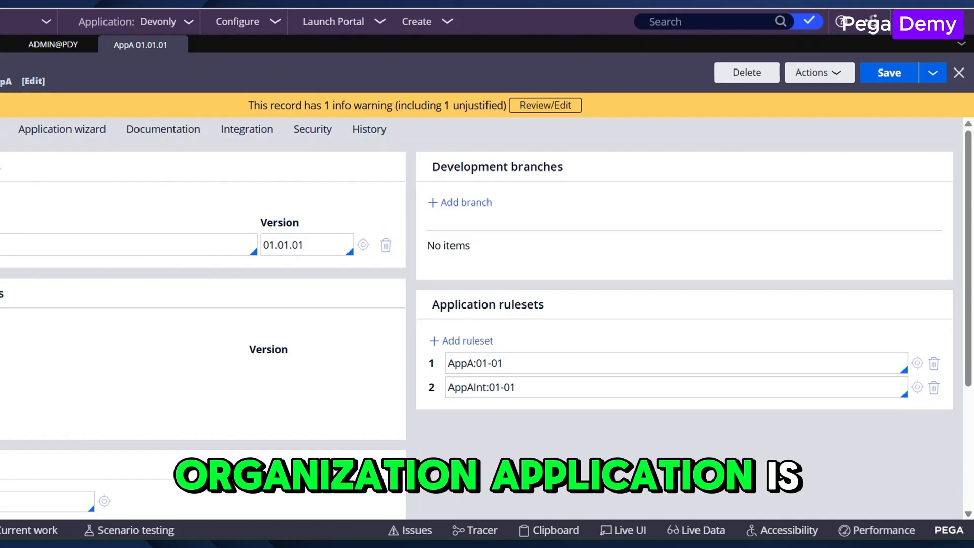
click(889, 73)
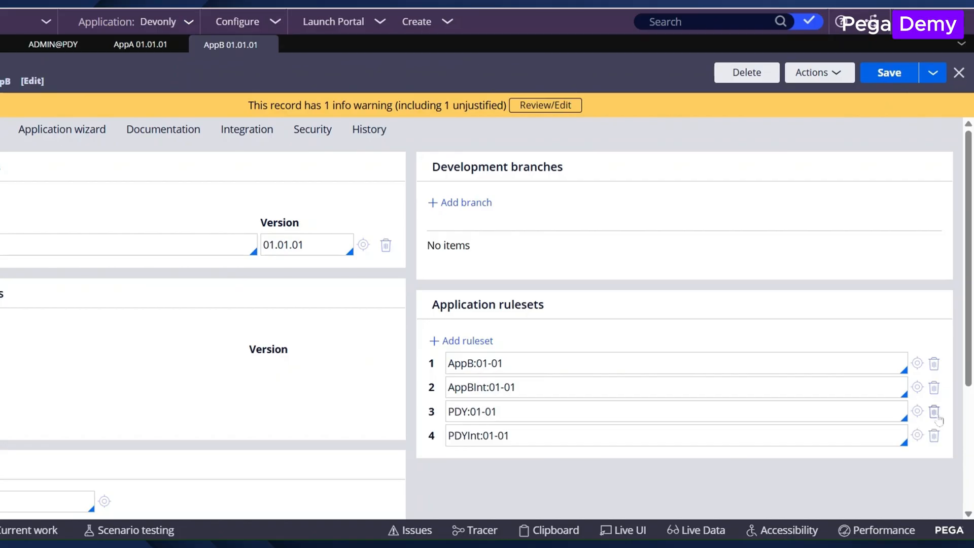
Remove the PDY:01-01 and PDYInt:01-01 application rulesets from both AppB and AppC.
click(934, 411)
click(934, 411)
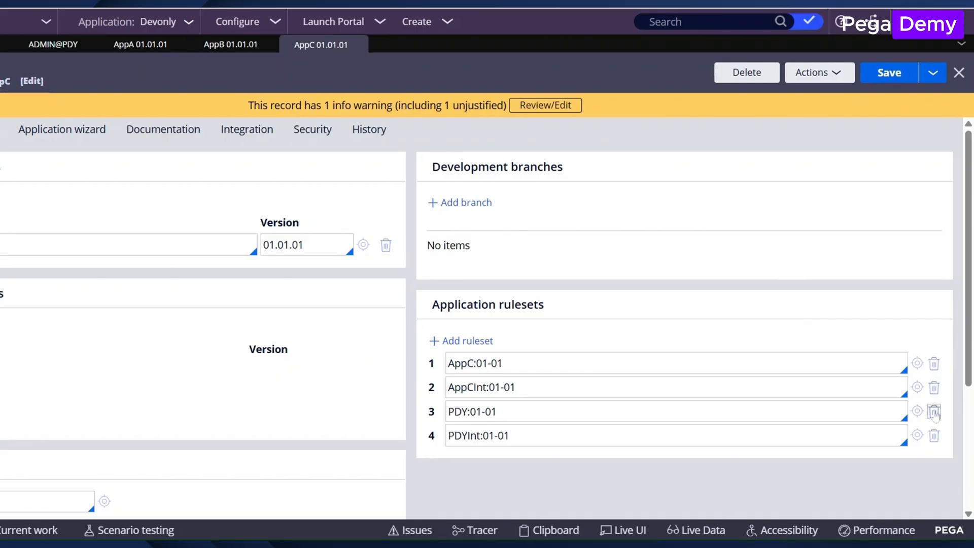
click(934, 412)
click(933, 411)
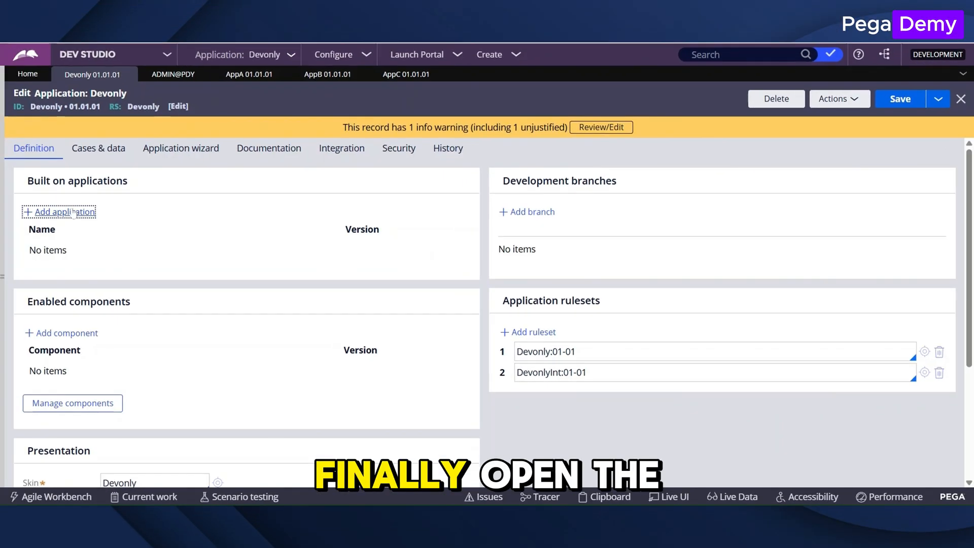
Add AppA version 01.01.01 as a built-on application of Devonly.
click(61, 212)
text(appa)
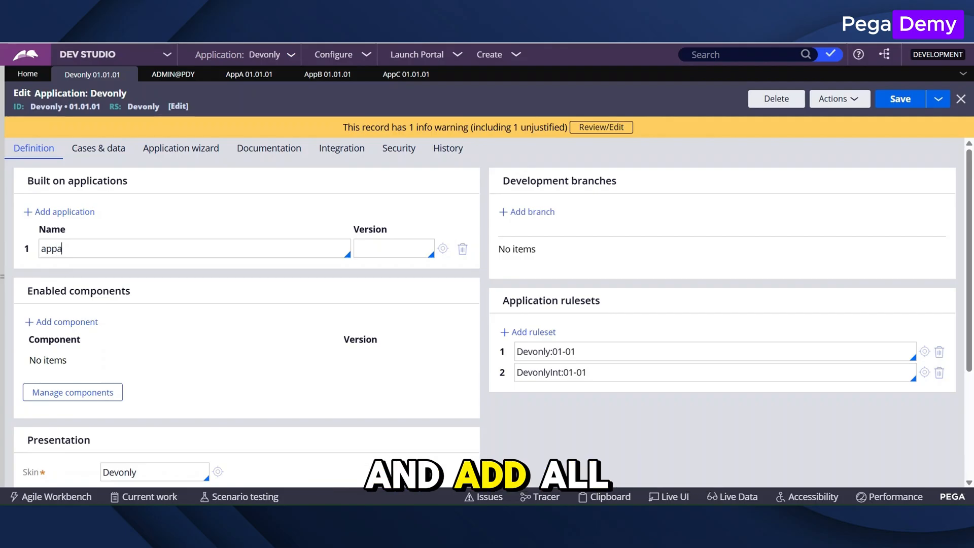
key(Return)
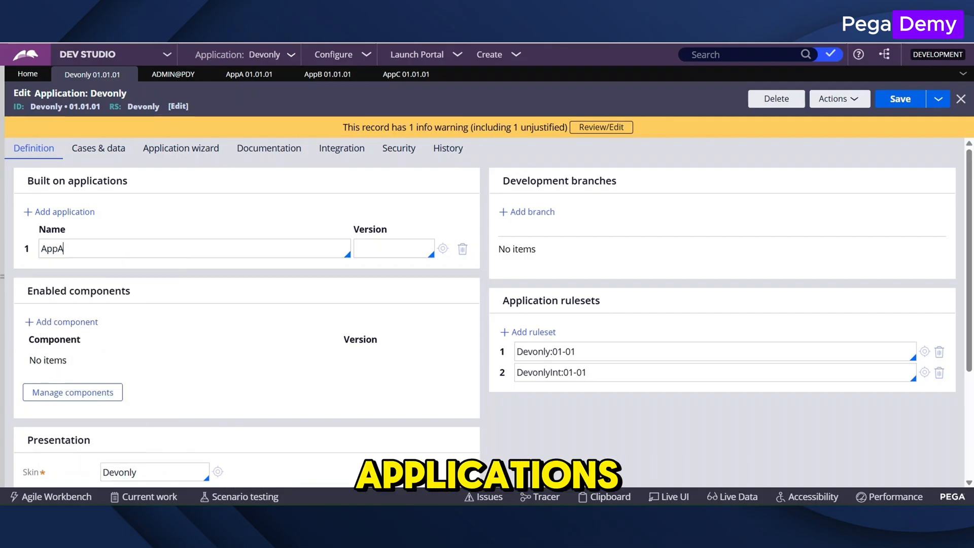
key(Tab)
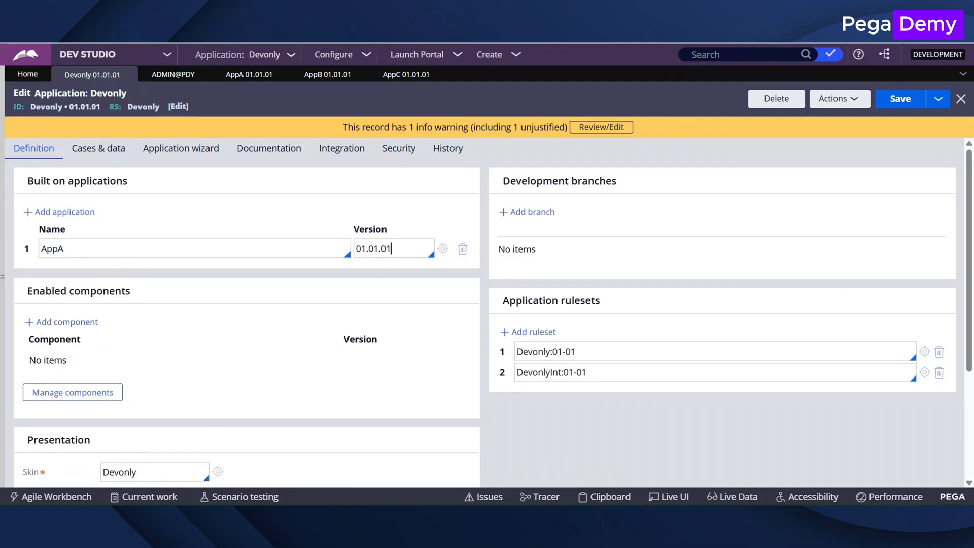
Add AppB and AppC, both version 01.01.01, to Devonly's built-on applications.
click(61, 212)
text(AppB)
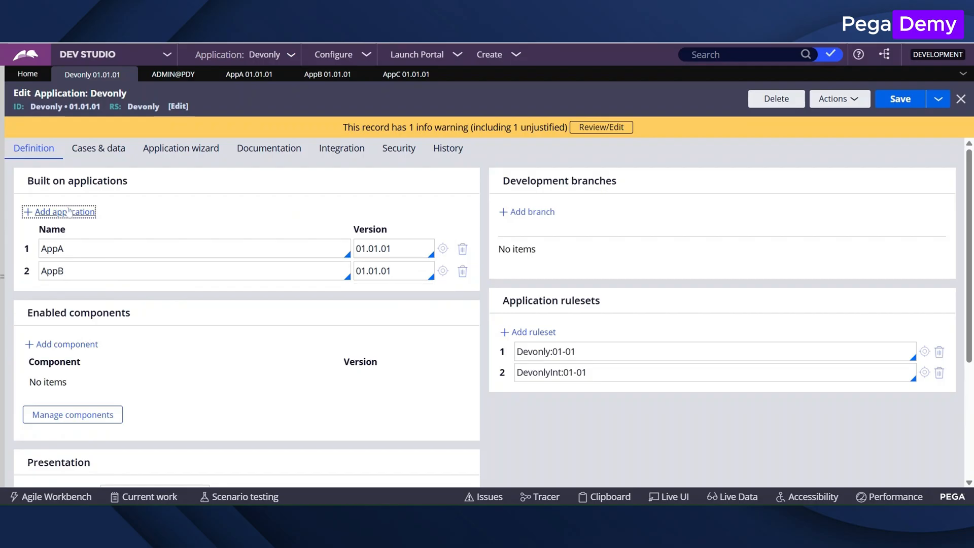
click(69, 210)
text(AppC)
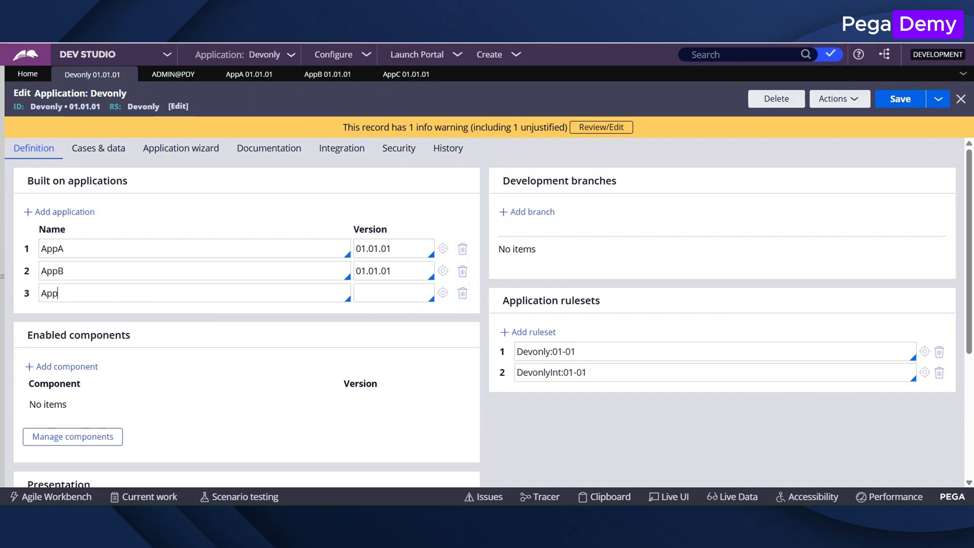
key(Return)
key(Tab)
text(0)
Switch to the AppA application and skip creating a case type in its welcome dialog.
click(333, 54)
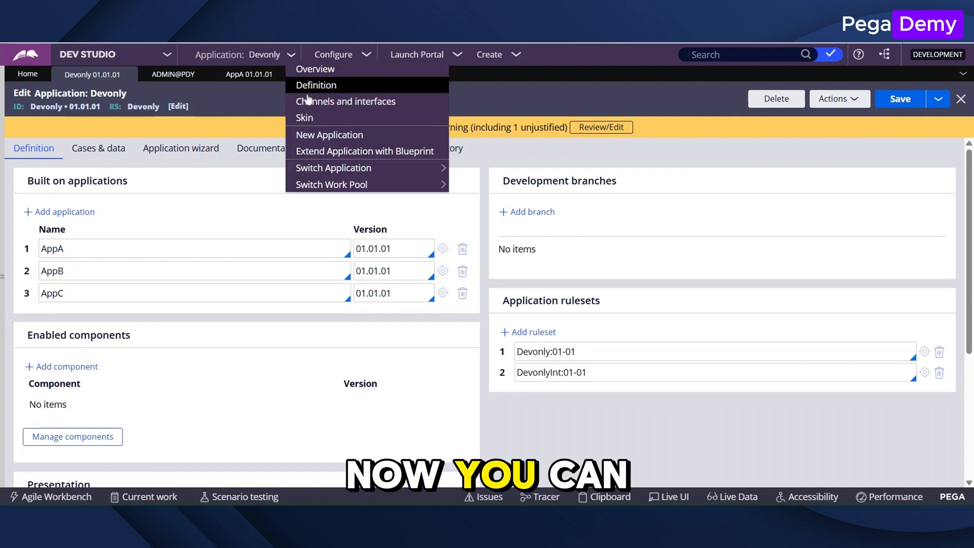
mouse_move(385, 167)
click(469, 172)
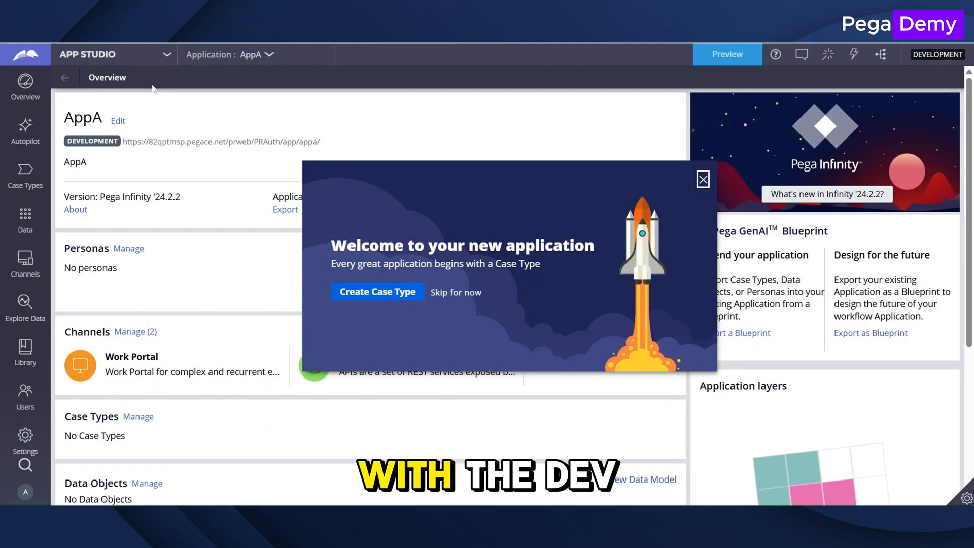
click(454, 290)
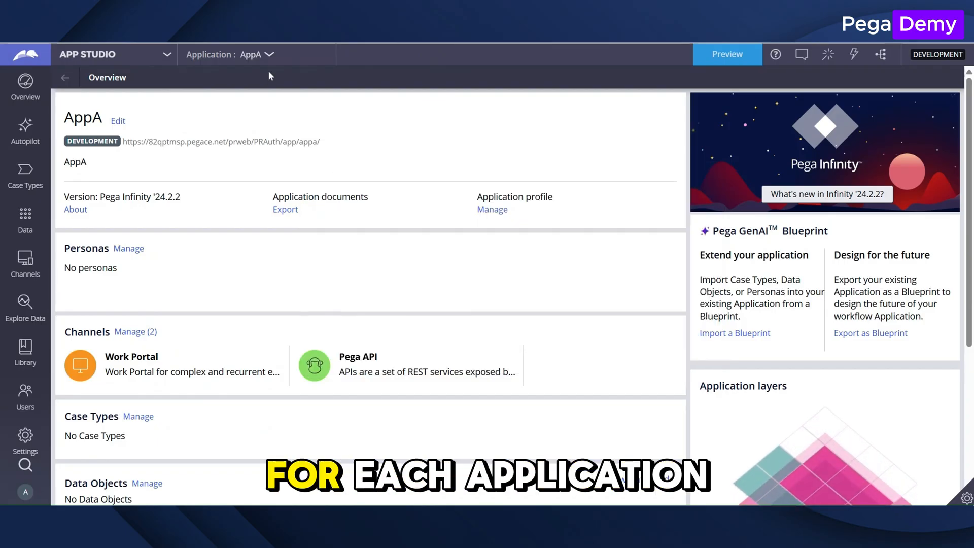
Switch to the AppB application and skip its welcome dialog.
click(269, 56)
click(266, 86)
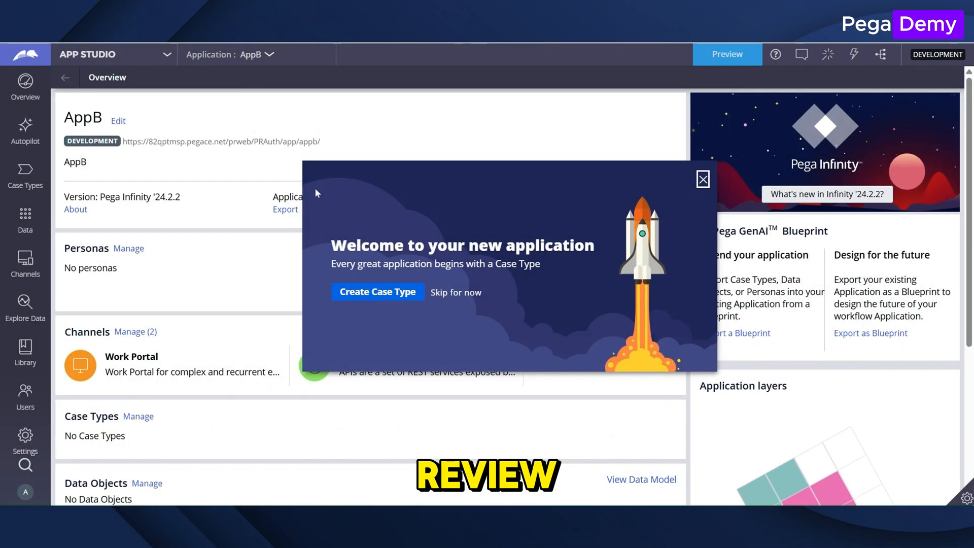
click(456, 292)
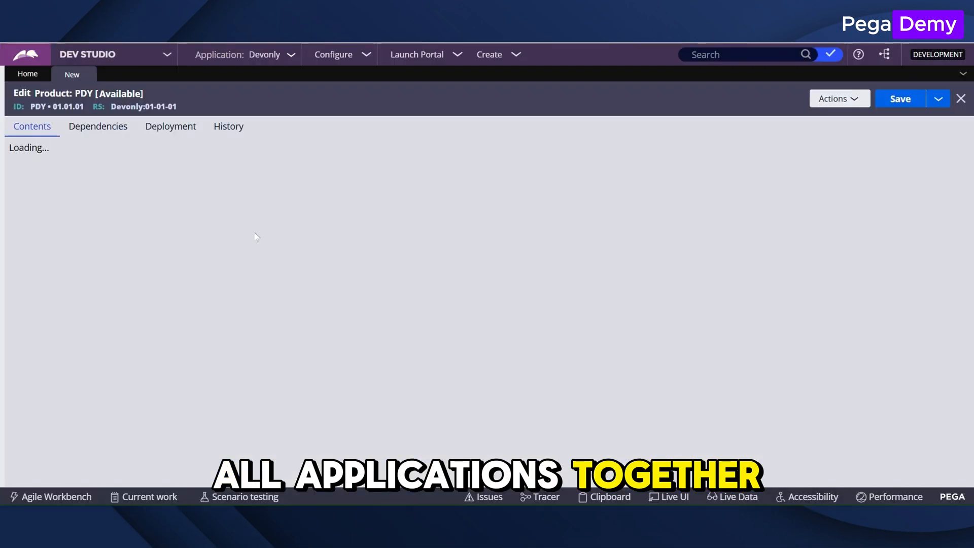